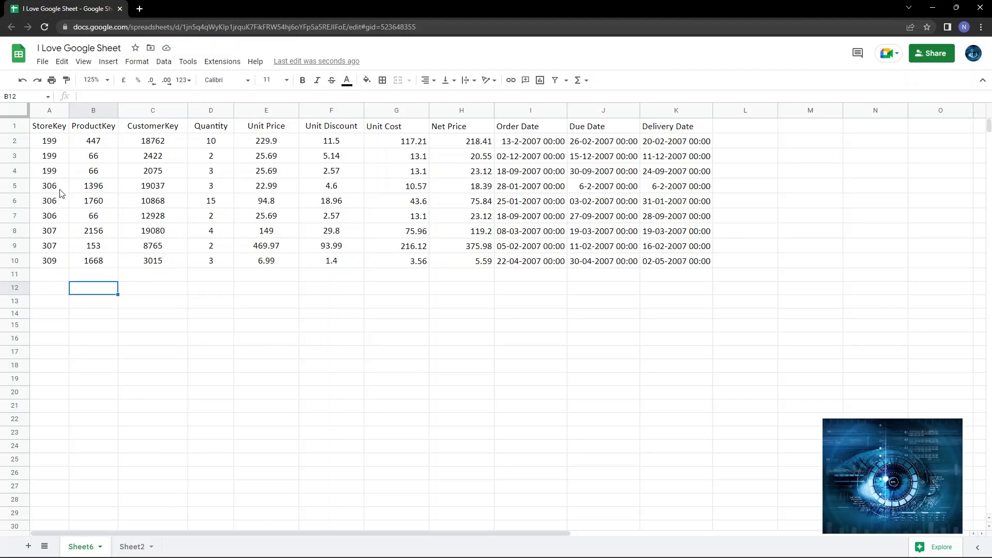
drag(51, 129, 93, 142)
drag(225, 174, 680, 270)
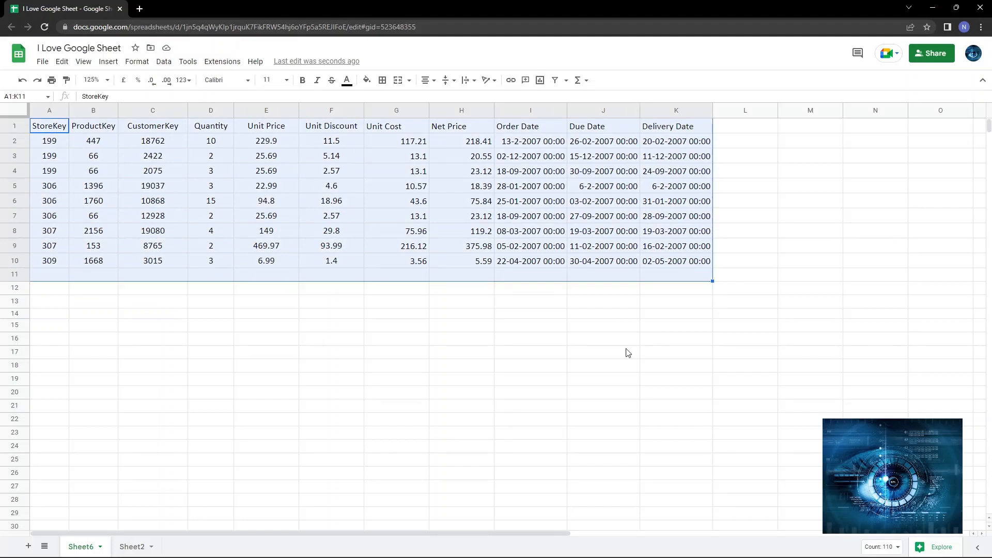
click(564, 365)
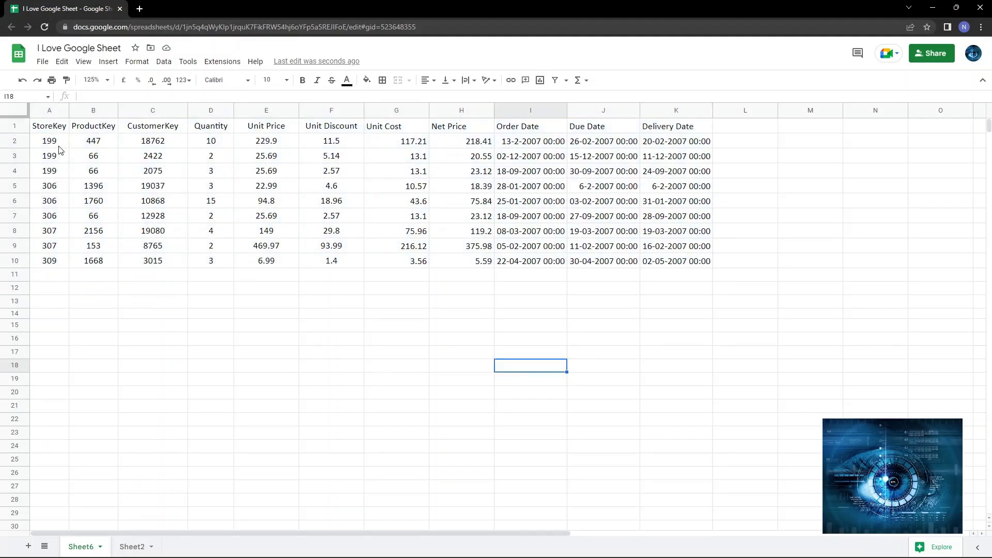
- Merge the three StoreKey cells A2:A4 containing 199 into one cell, accepting that only the top value is kept
drag(58, 144, 58, 176)
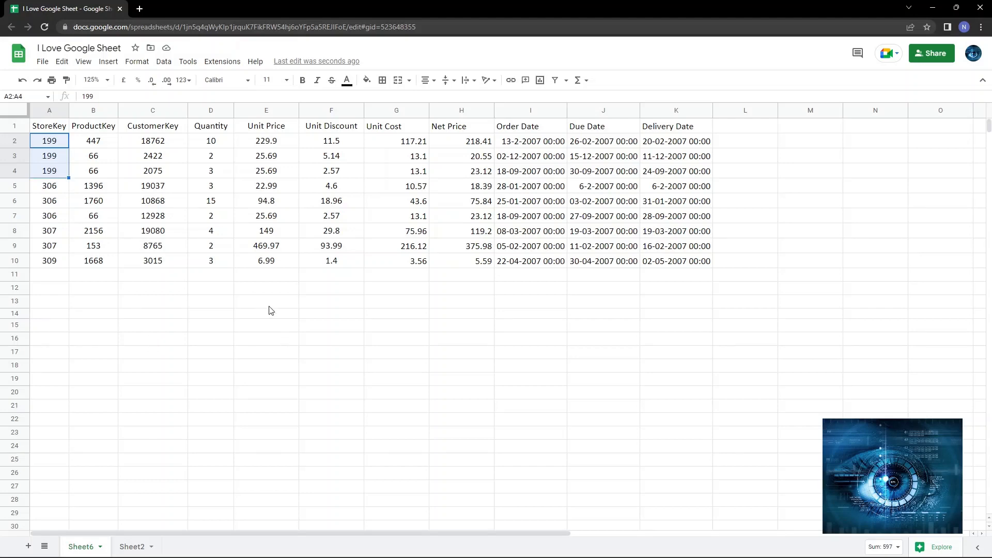
click(400, 82)
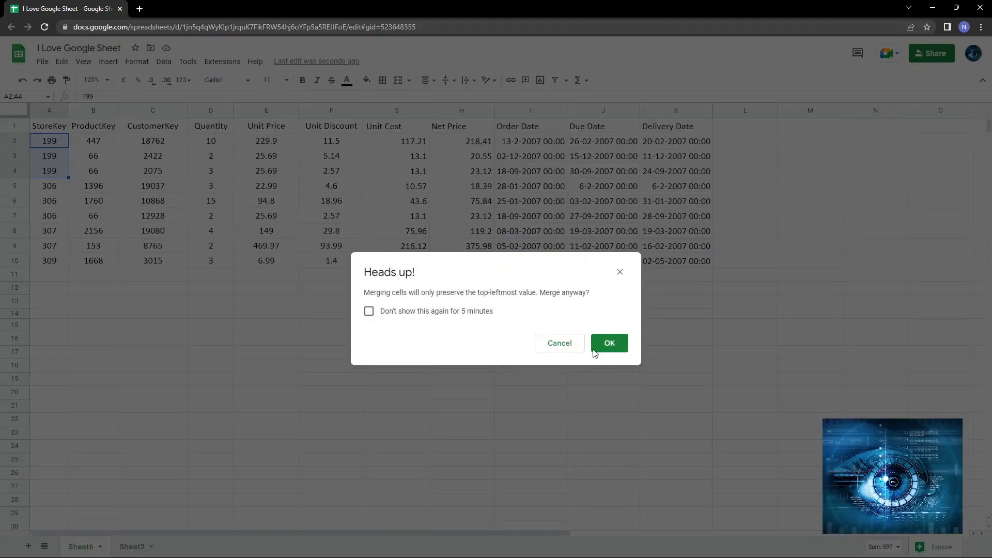
click(609, 344)
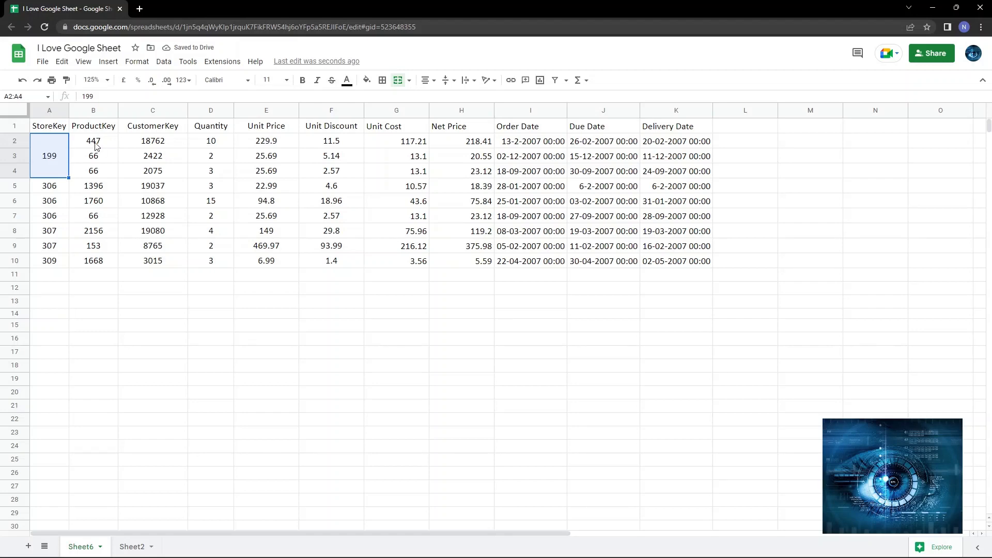
drag(94, 145, 672, 173)
click(44, 152)
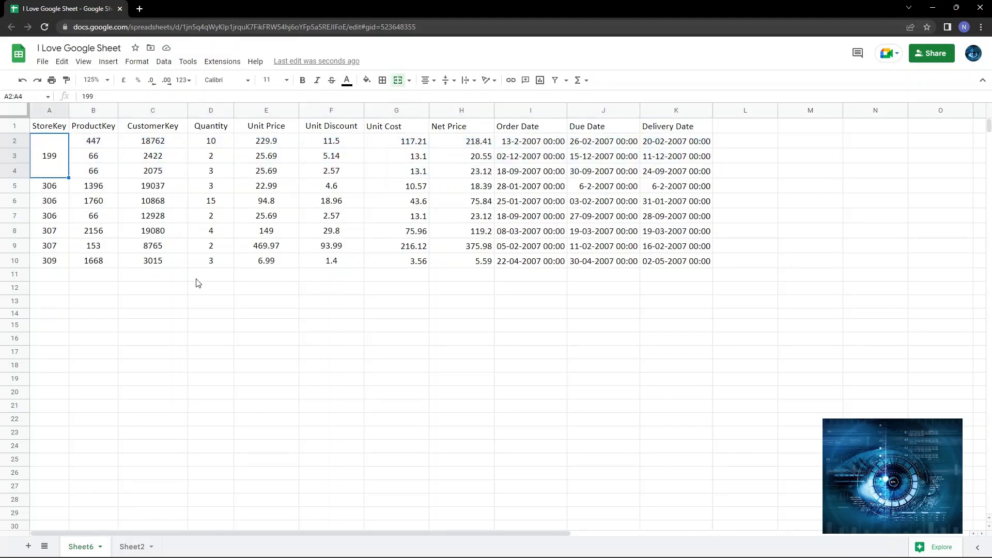
- Merge the three StoreKey cells A5:A7 containing 306 into one cell
drag(103, 190, 599, 217)
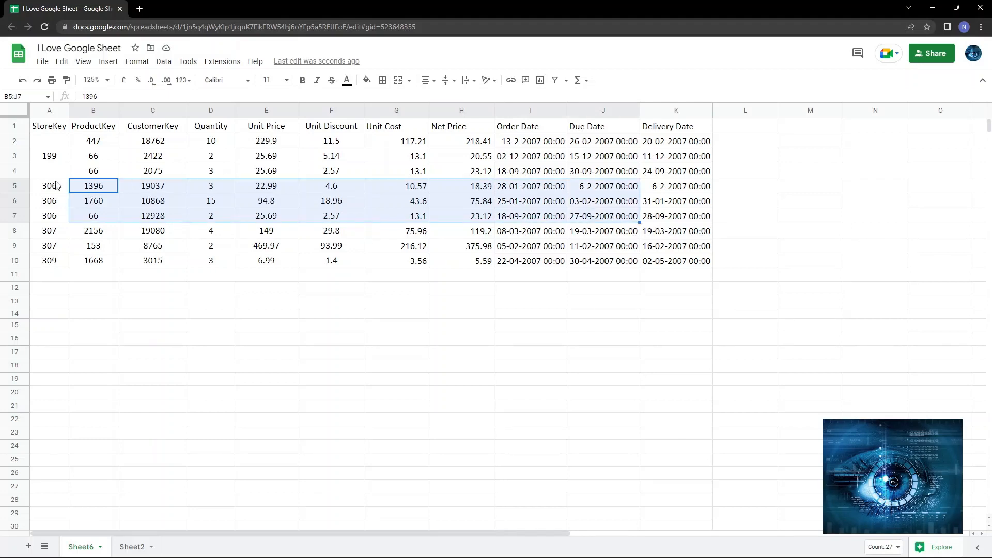
drag(56, 188, 57, 218)
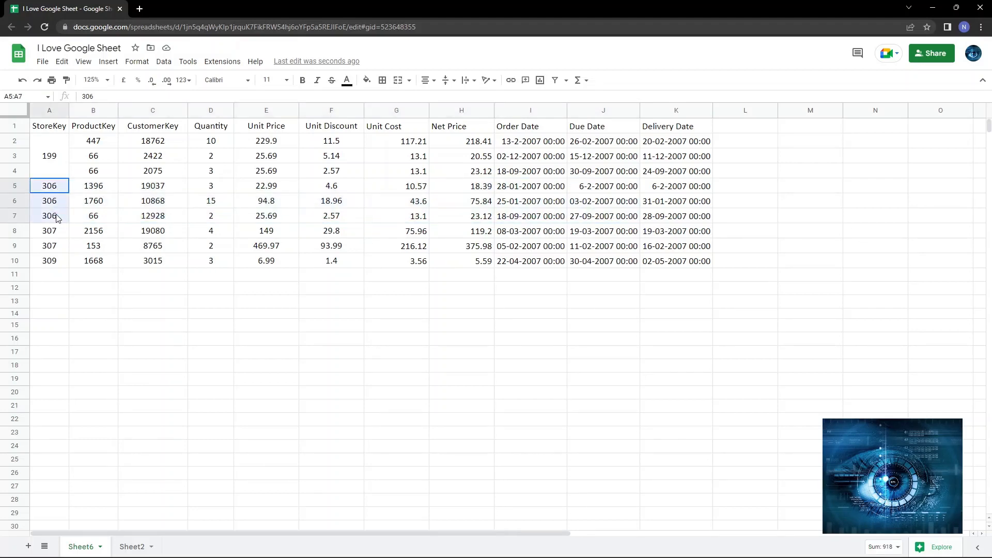
click(399, 82)
click(609, 343)
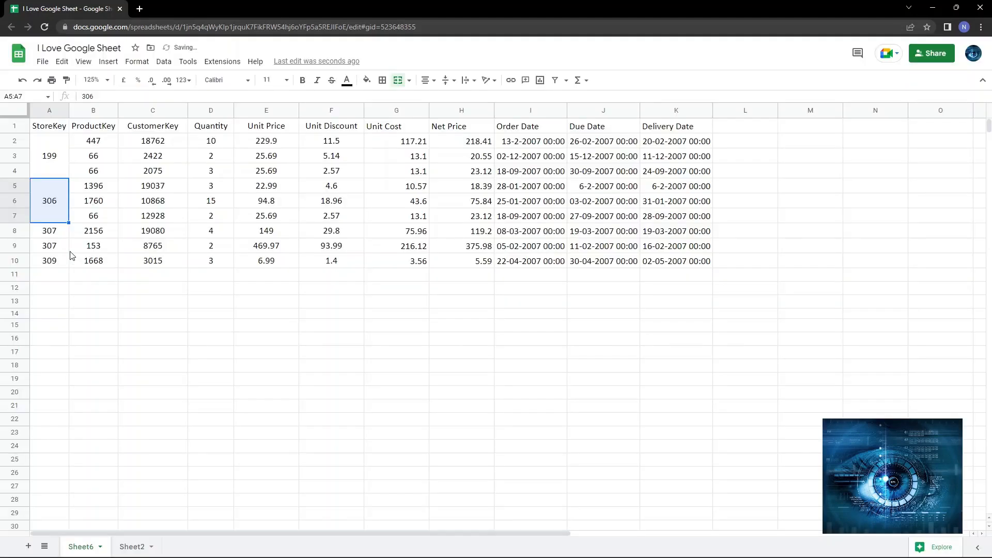
click(40, 201)
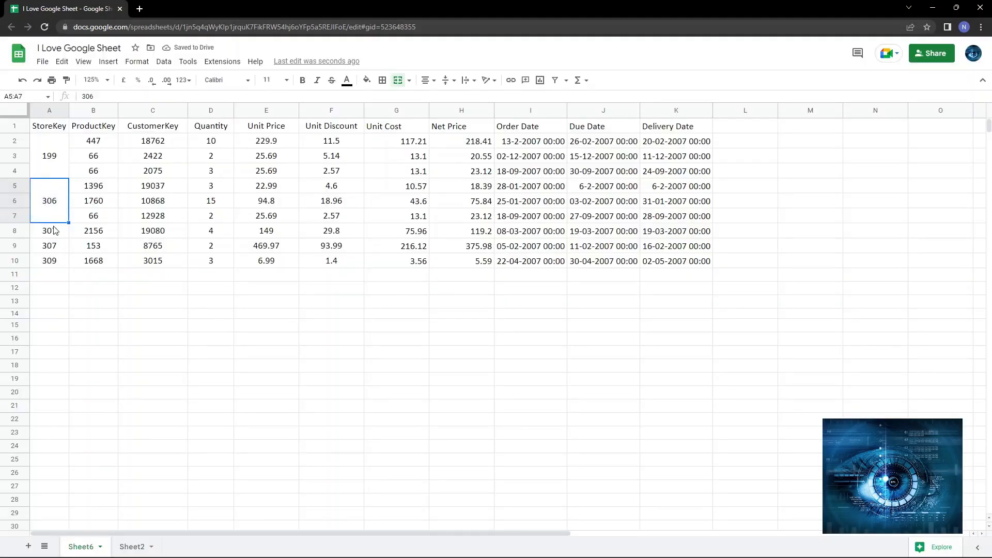
- Merge the two StoreKey cells A8:A9 containing 307 into one cell
drag(55, 232, 52, 246)
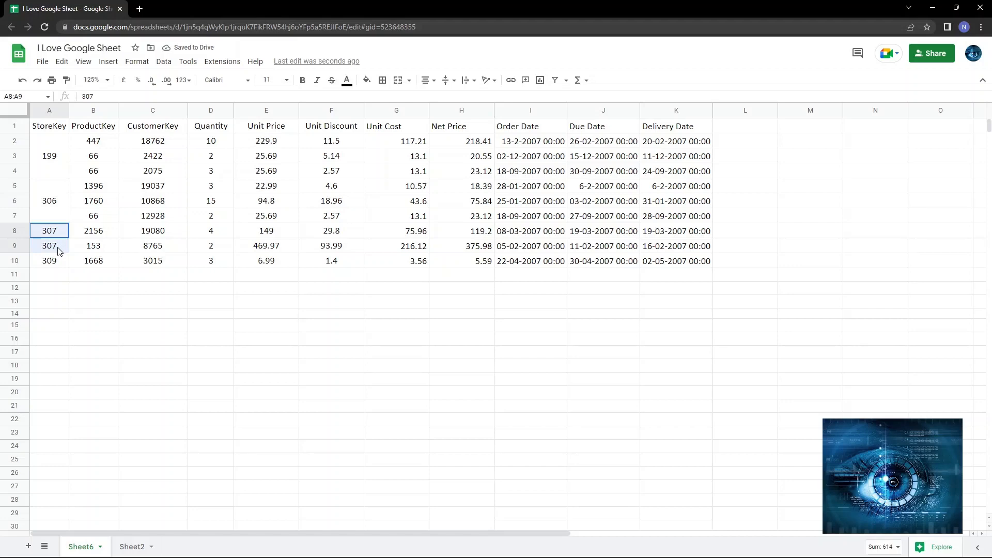
click(398, 80)
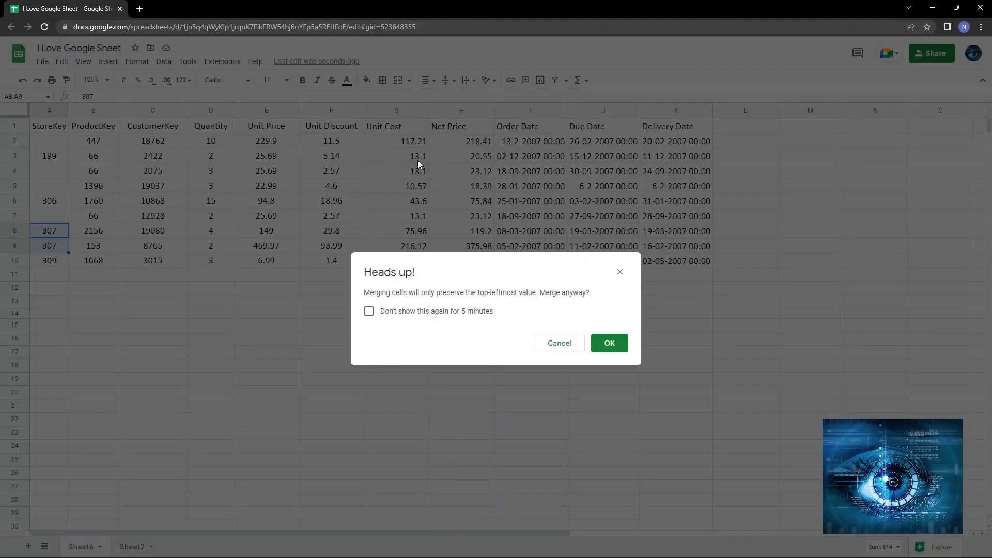
click(608, 343)
click(409, 81)
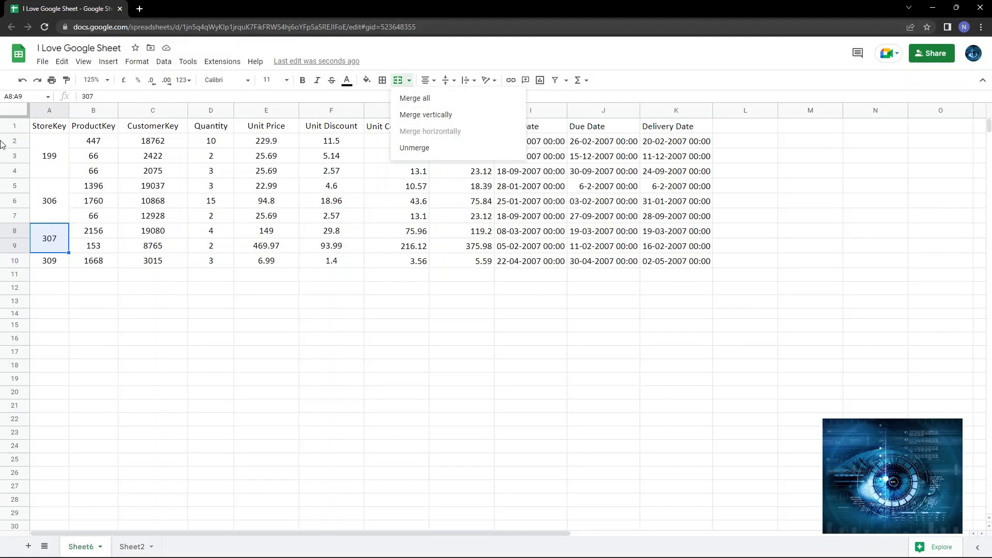
click(112, 273)
- Enlarge the sheet view, first to 150% and then to 200%
click(57, 151)
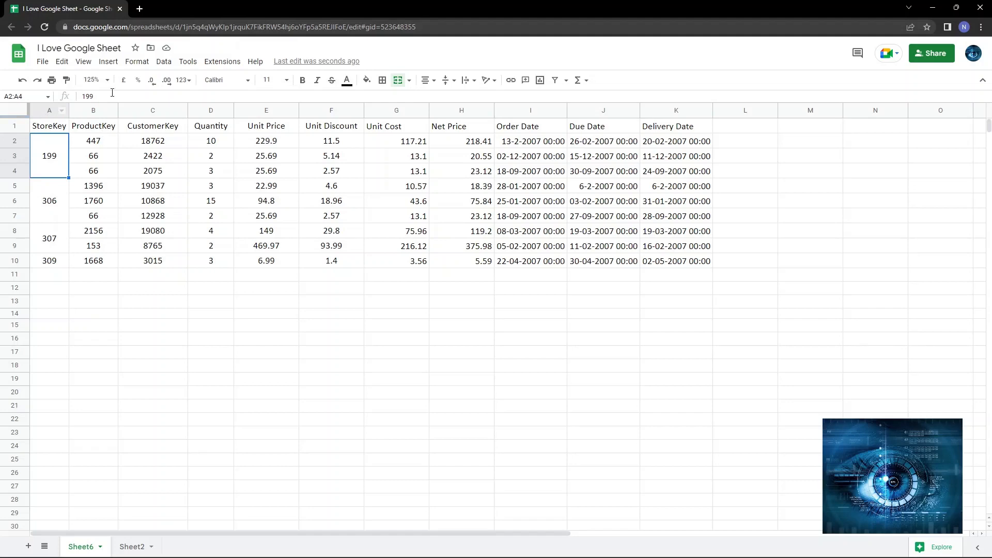
click(93, 80)
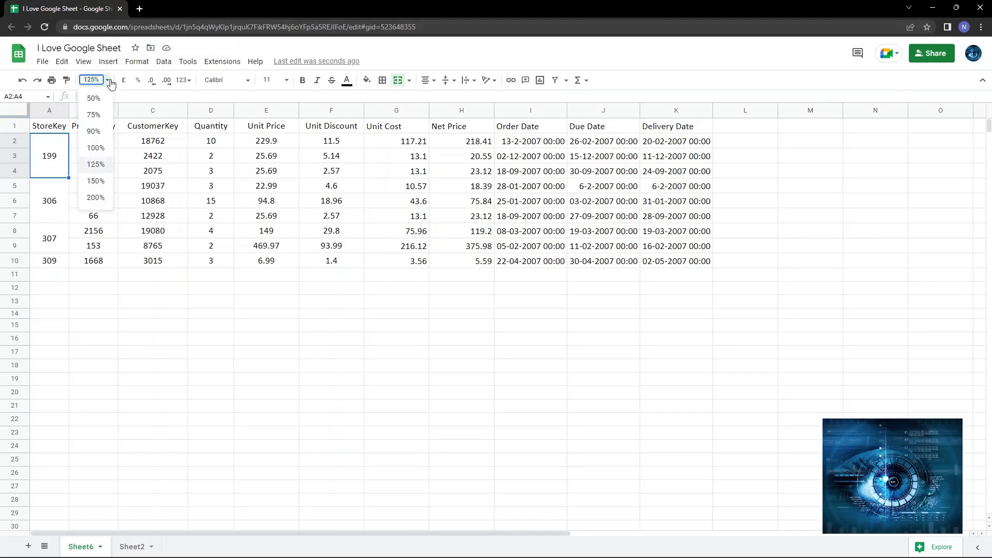
click(96, 181)
click(106, 81)
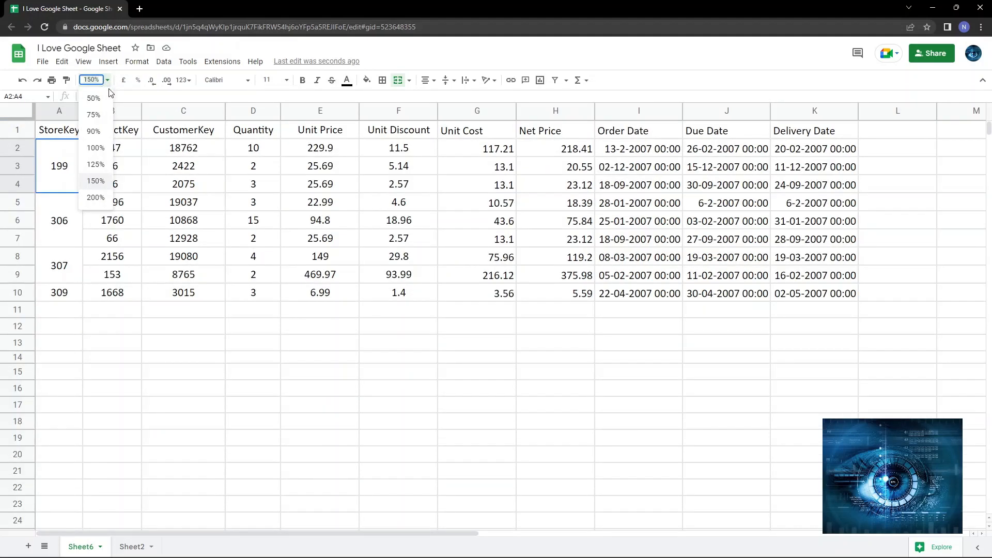
click(109, 82)
click(109, 80)
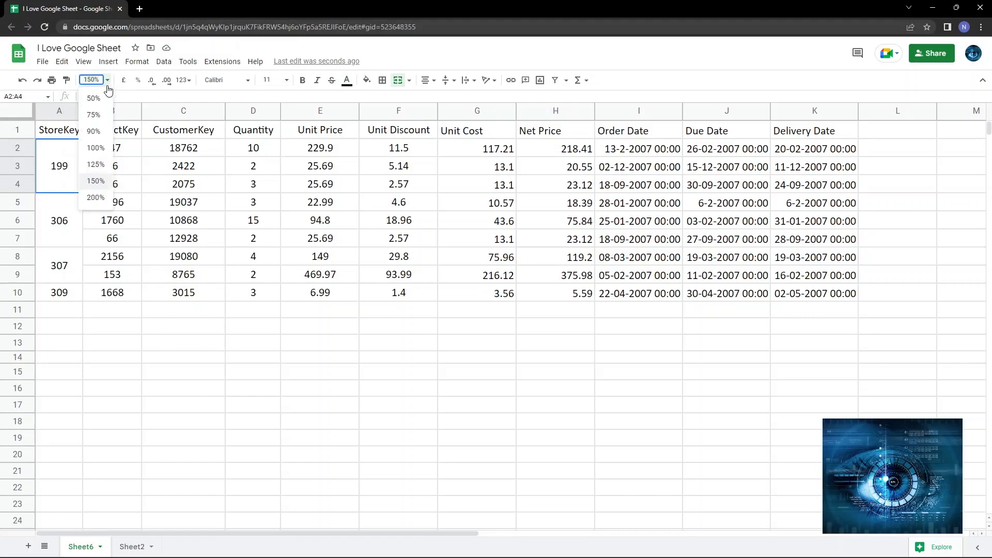
click(99, 203)
click(157, 348)
drag(75, 187, 75, 349)
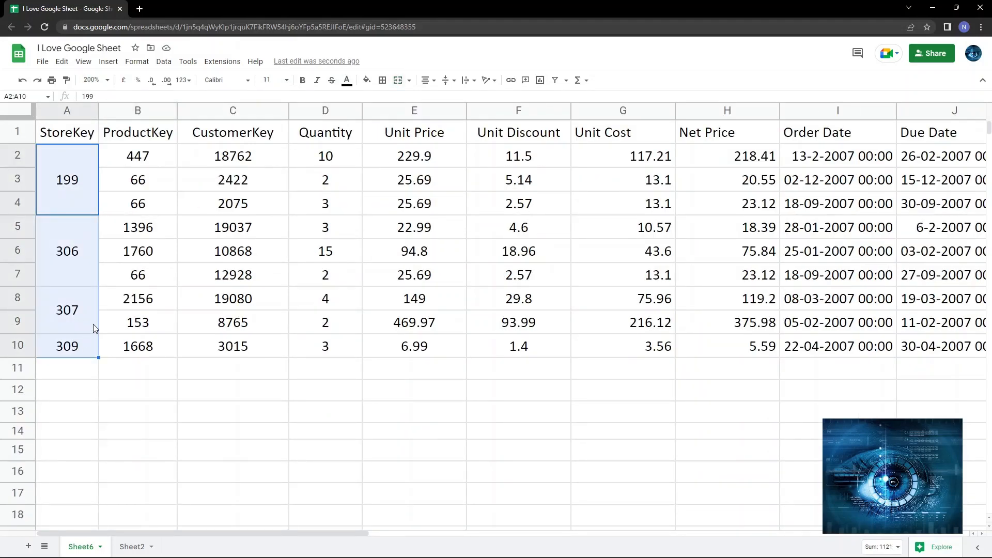
click(266, 203)
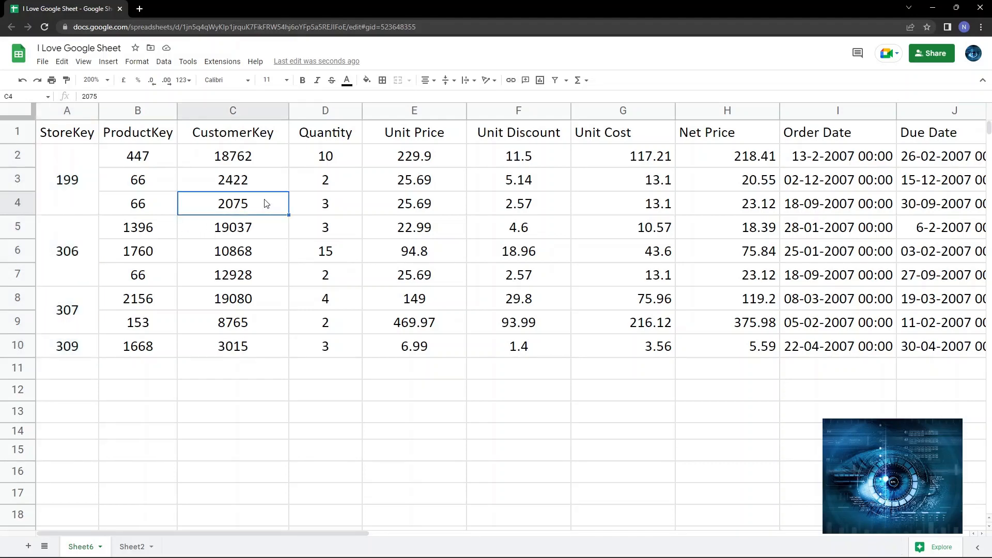
click(69, 185)
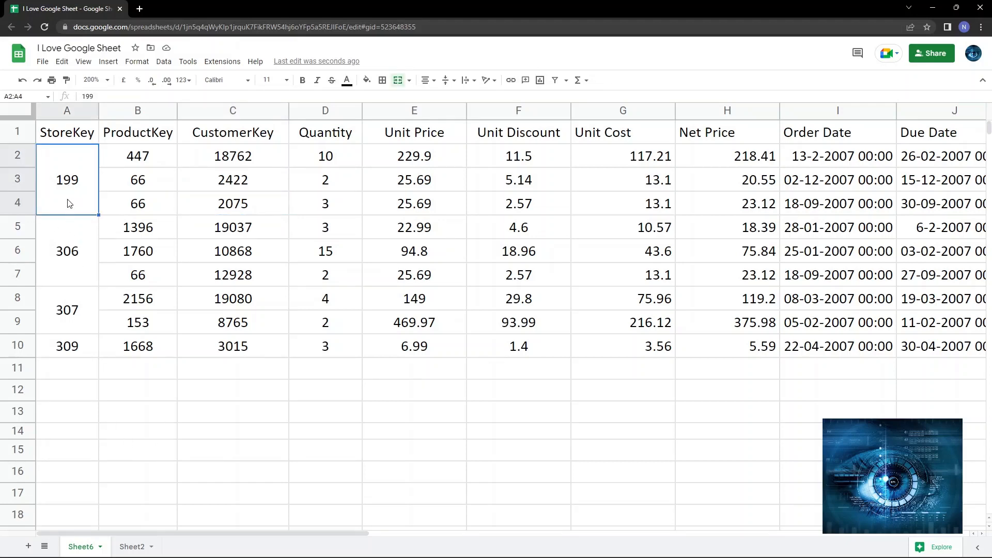
drag(70, 205, 67, 345)
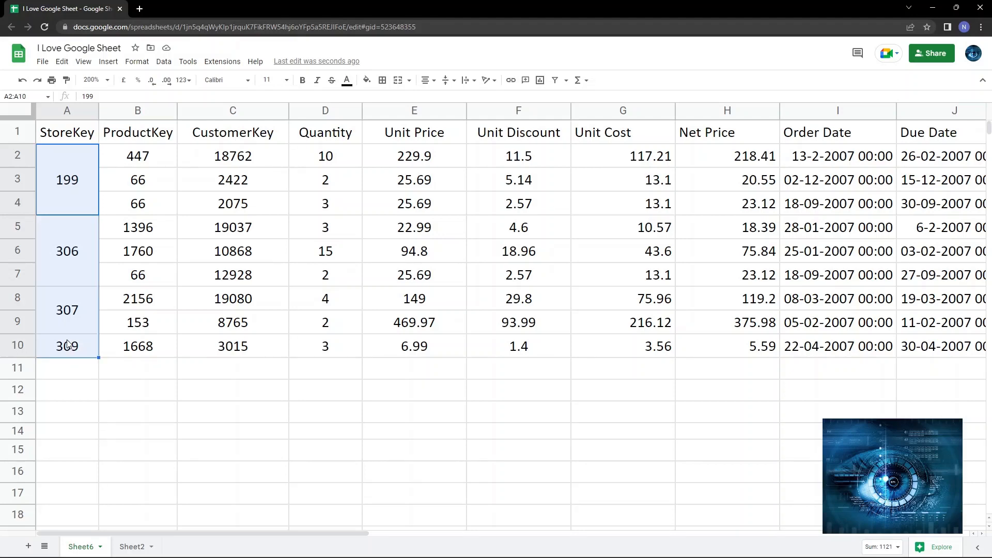
click(73, 179)
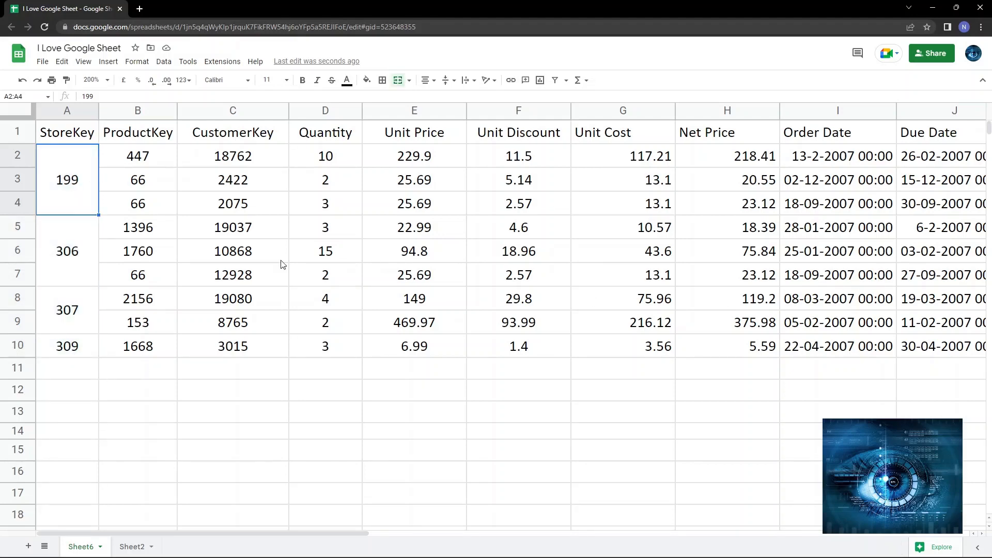
- Apply the Tilt up text rotation to the StoreKey values in A2:A10
drag(85, 196, 76, 347)
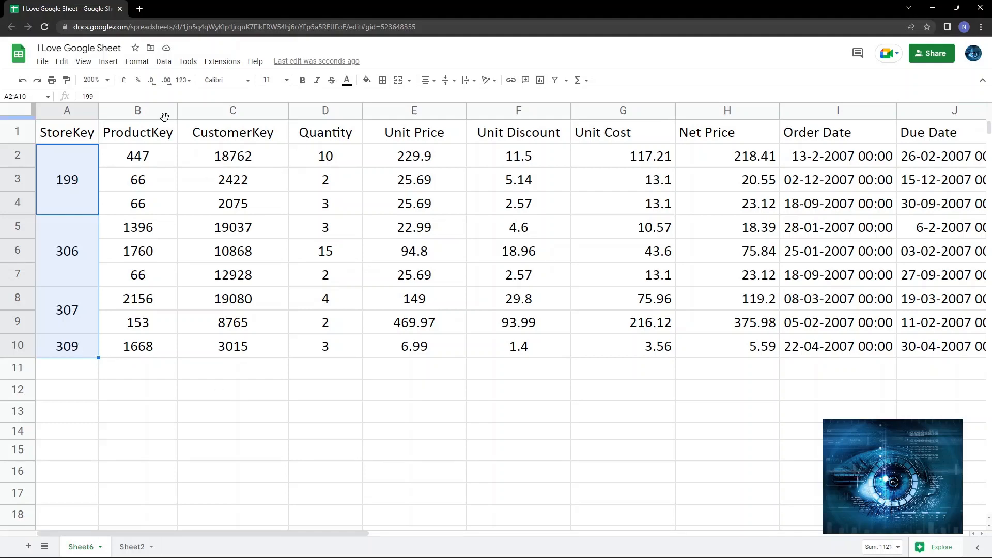
click(133, 62)
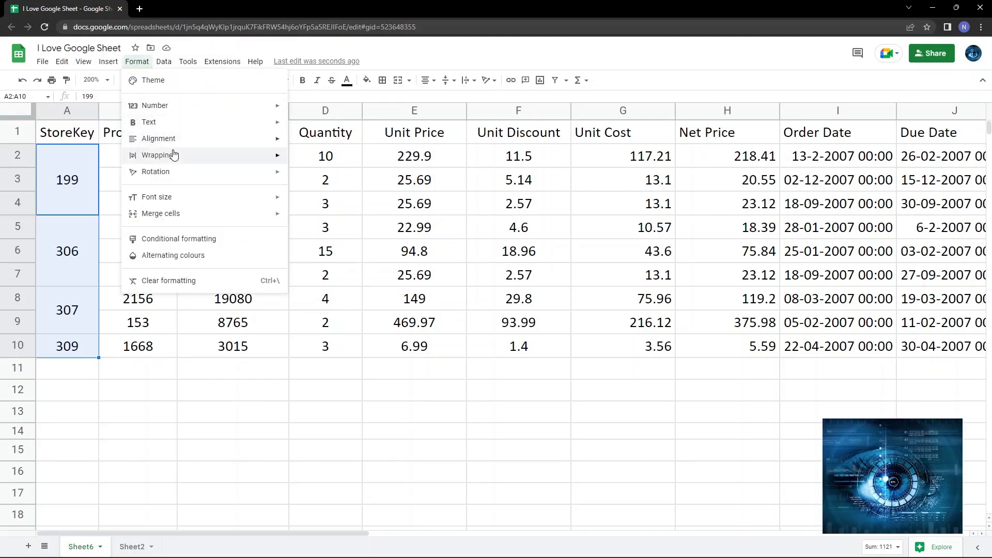
mouse_move(184, 138)
mouse_move(189, 178)
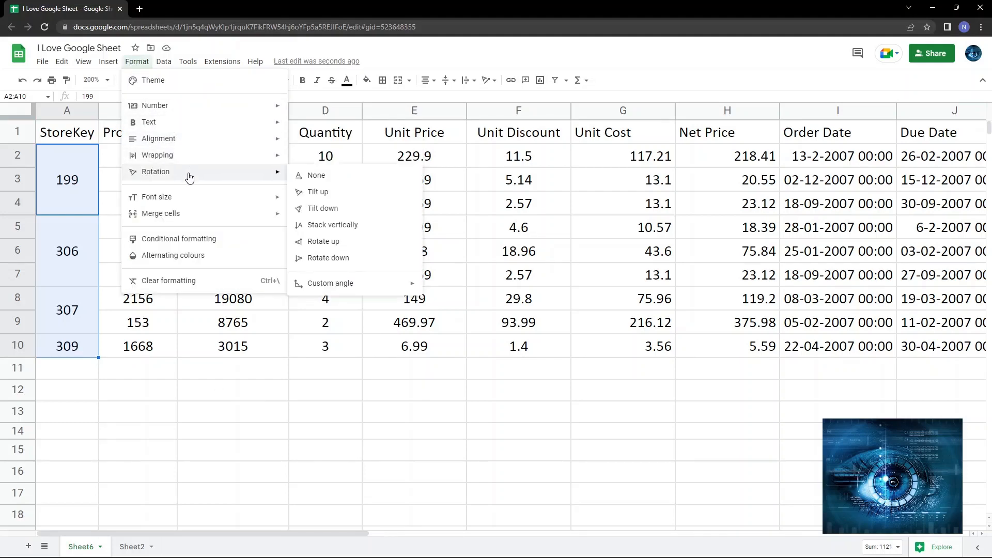
click(323, 192)
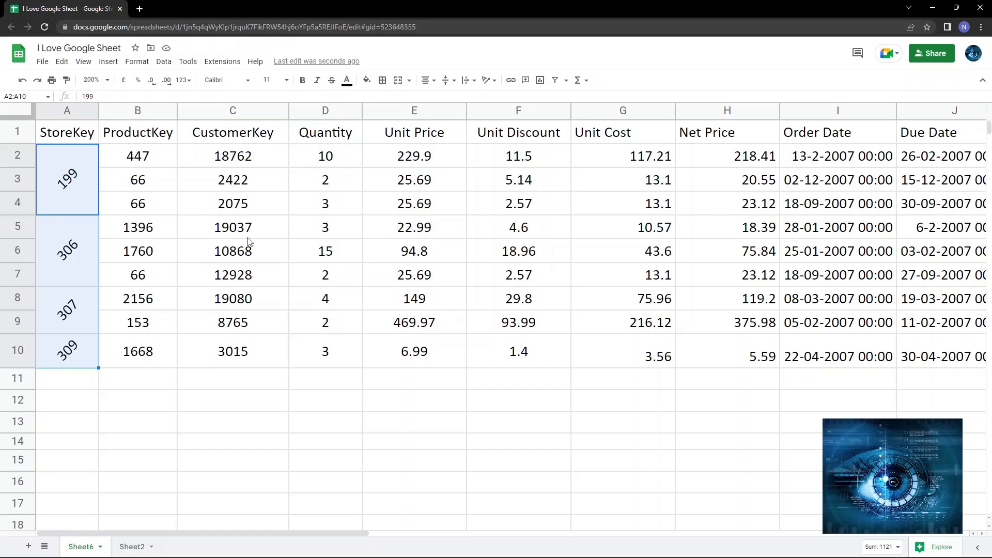
click(495, 84)
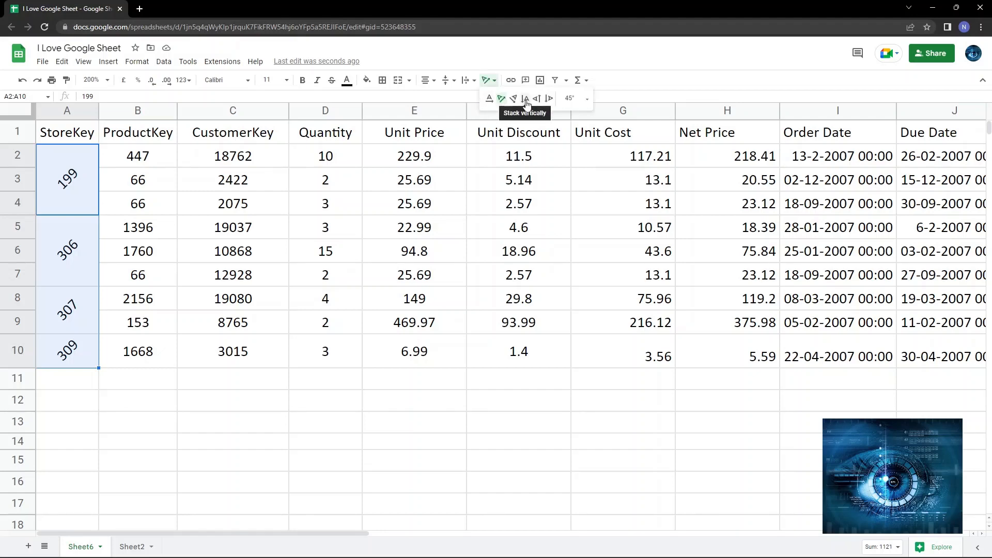
click(523, 240)
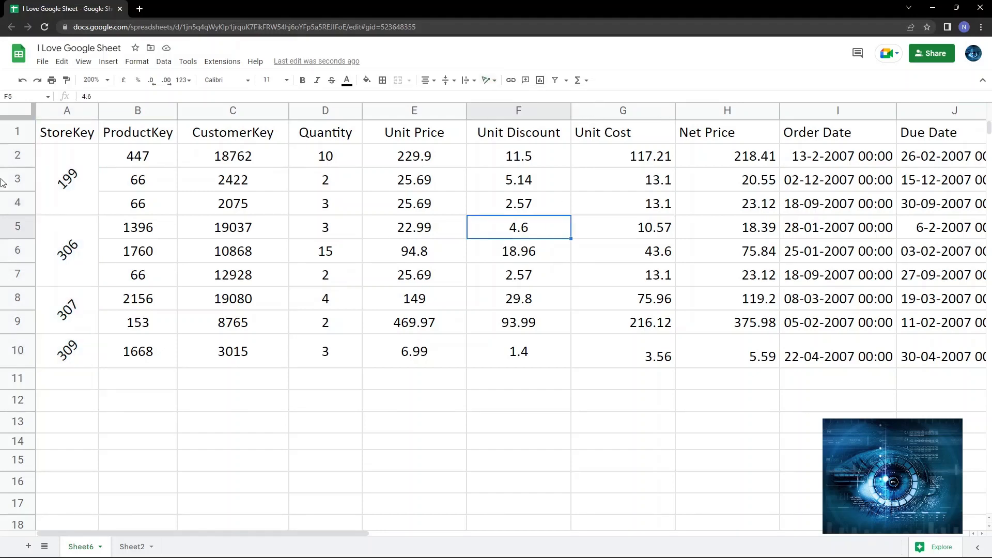
- Change the text rotation of the StoreKey values in A2:A10 to Tilt down
drag(71, 178, 74, 346)
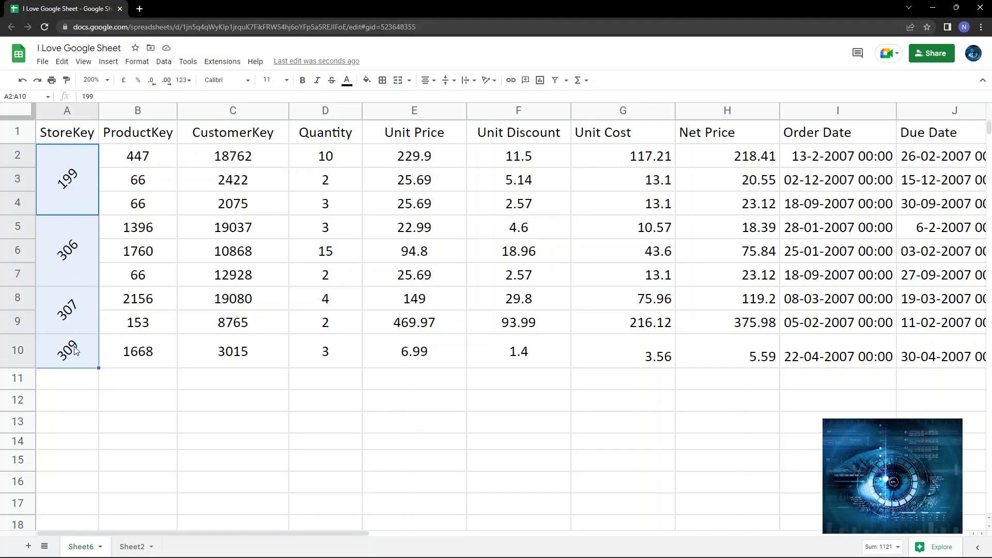
click(136, 62)
mouse_move(192, 176)
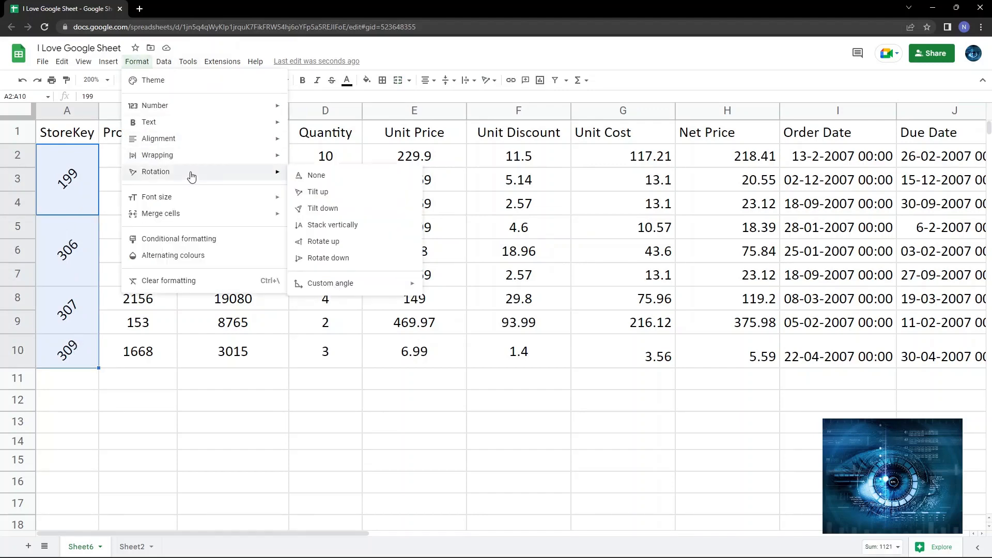
click(331, 209)
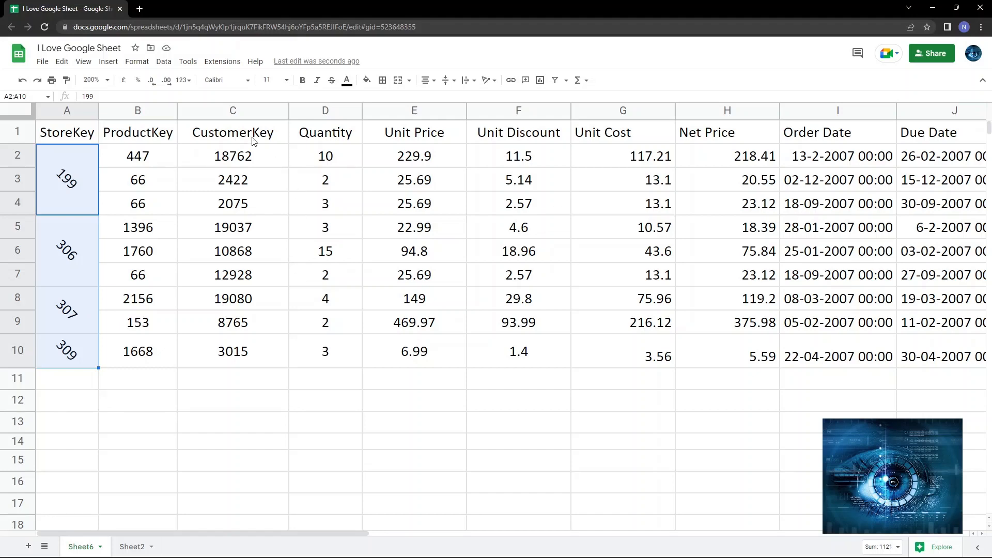
- Set the text rotation of the StoreKey values in A2:A10 to Stack vertically
click(138, 61)
mouse_move(179, 155)
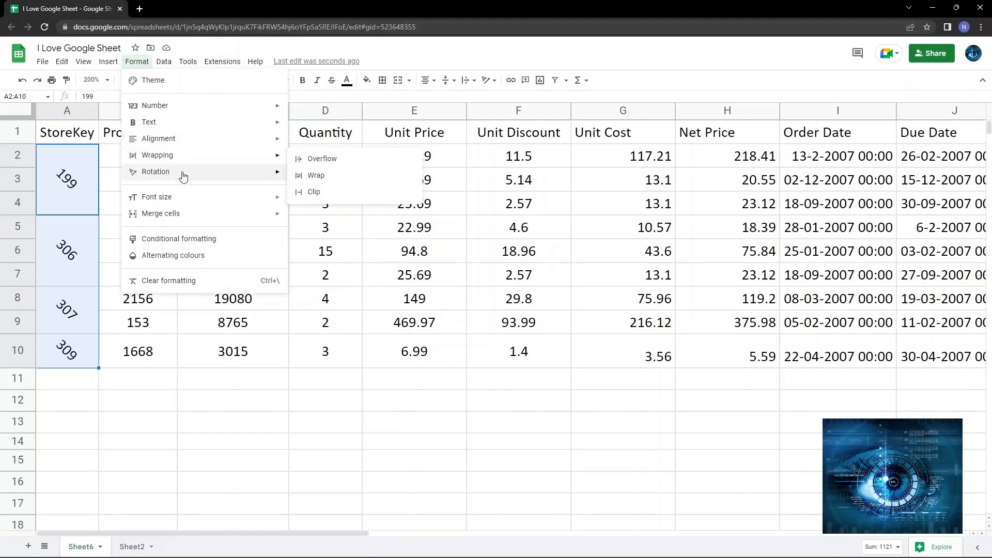
mouse_move(184, 175)
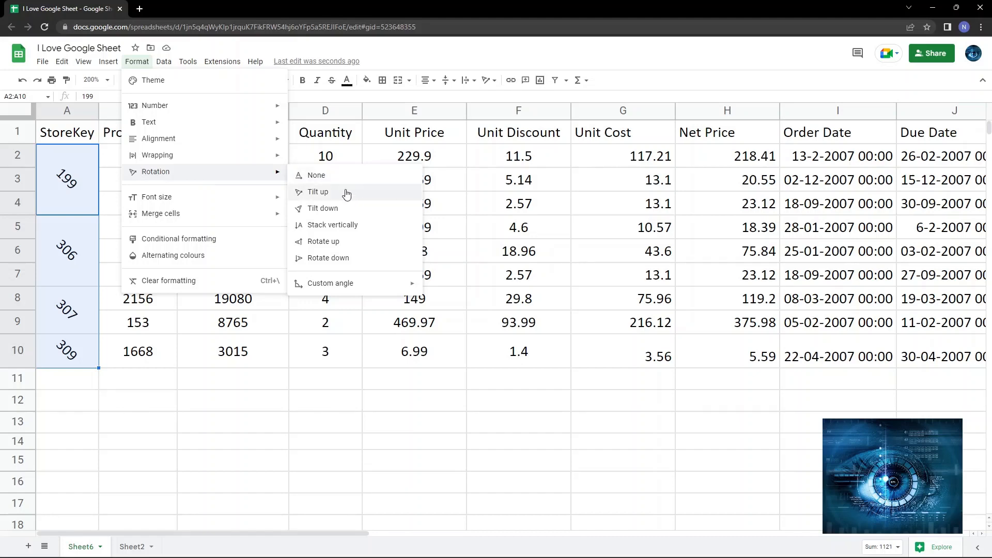
click(345, 228)
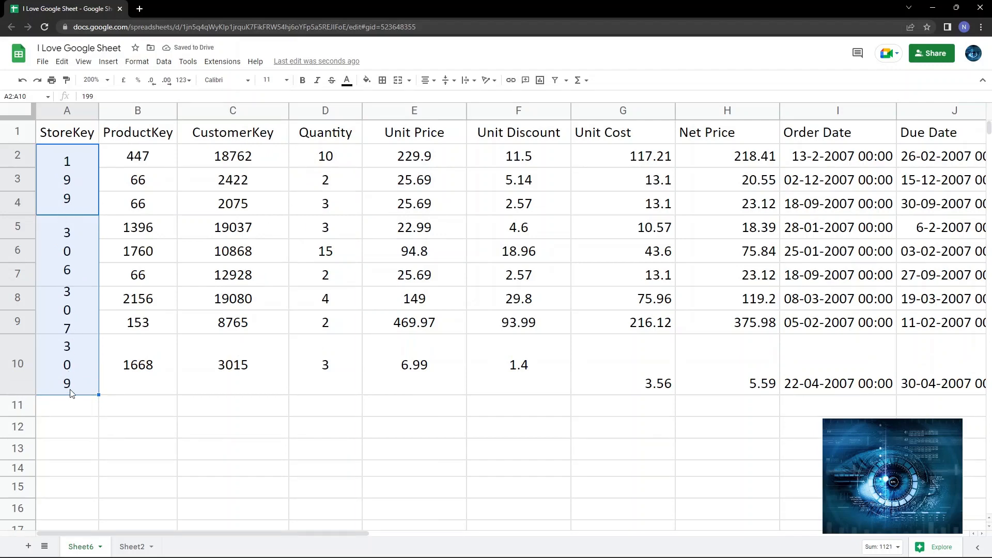
- Change the text rotation of the StoreKey values in A2:A10 to Rotate up
click(144, 66)
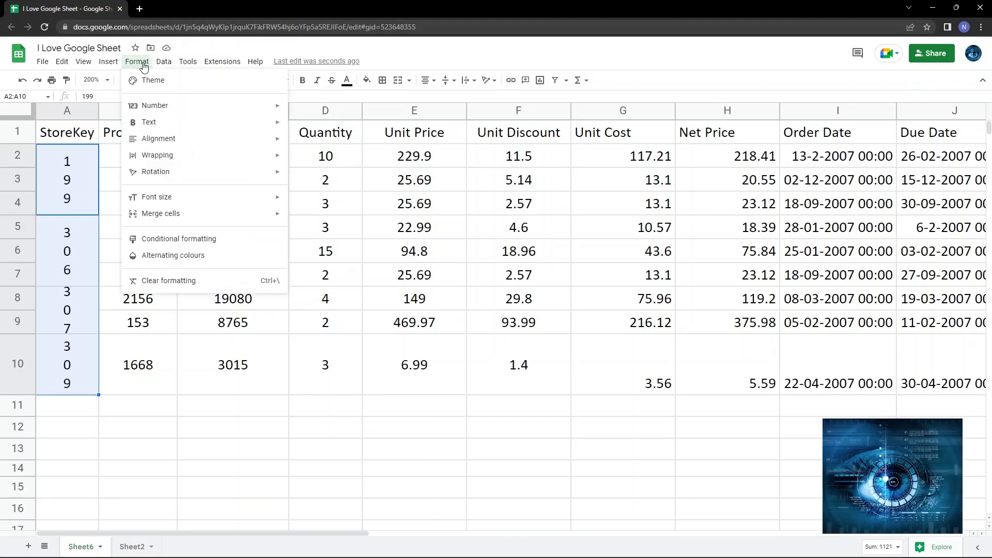
mouse_move(200, 170)
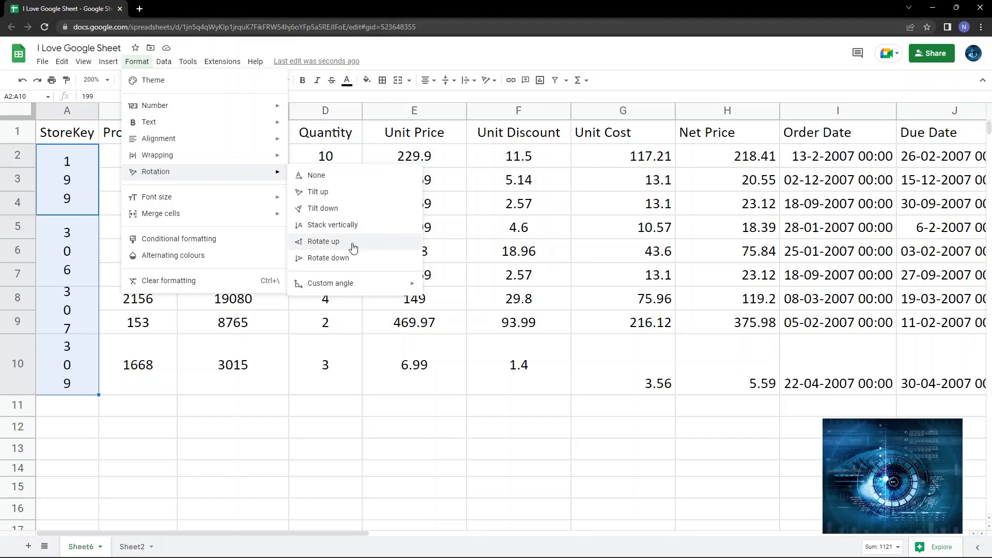
click(323, 242)
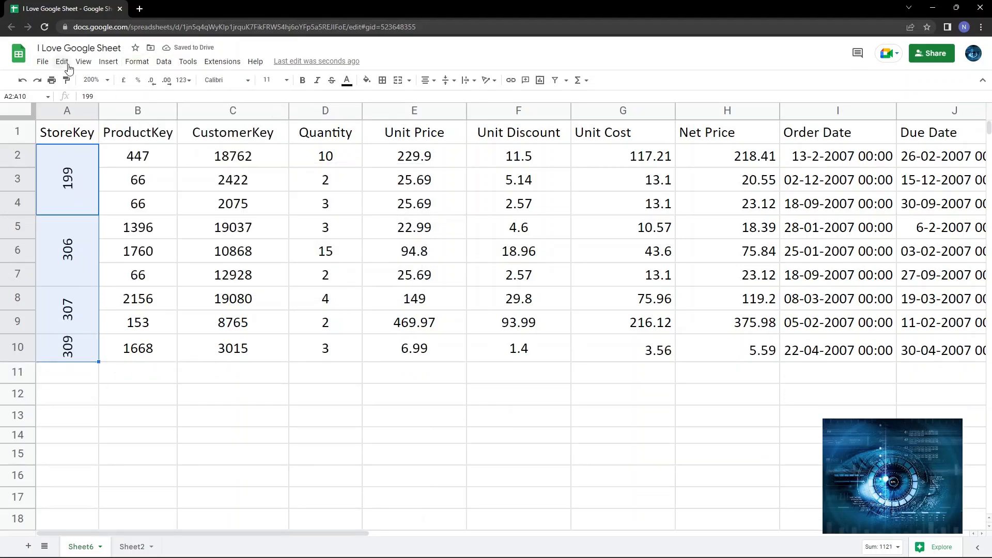
- Set the StoreKey values in A2:A10 to the Rotate down text rotation
click(137, 61)
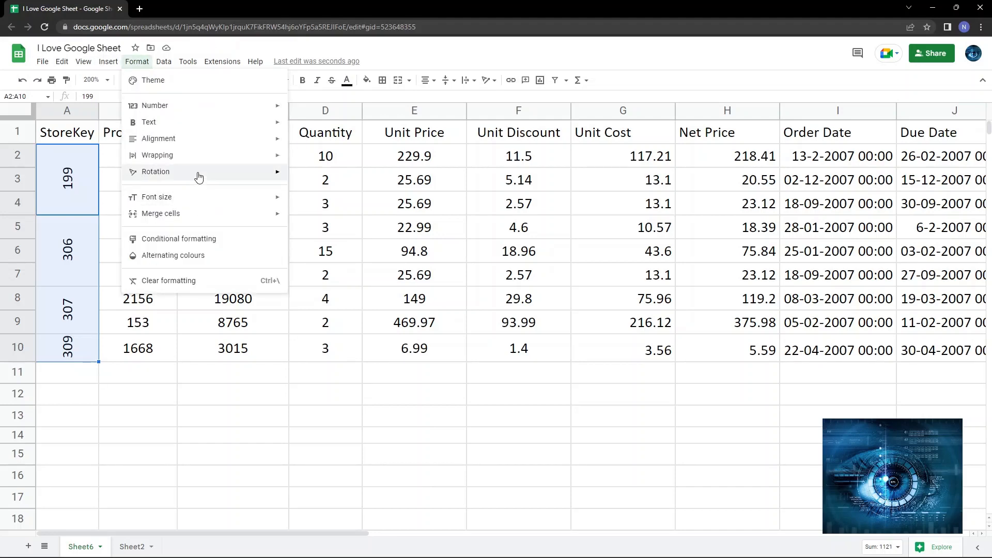
mouse_move(199, 178)
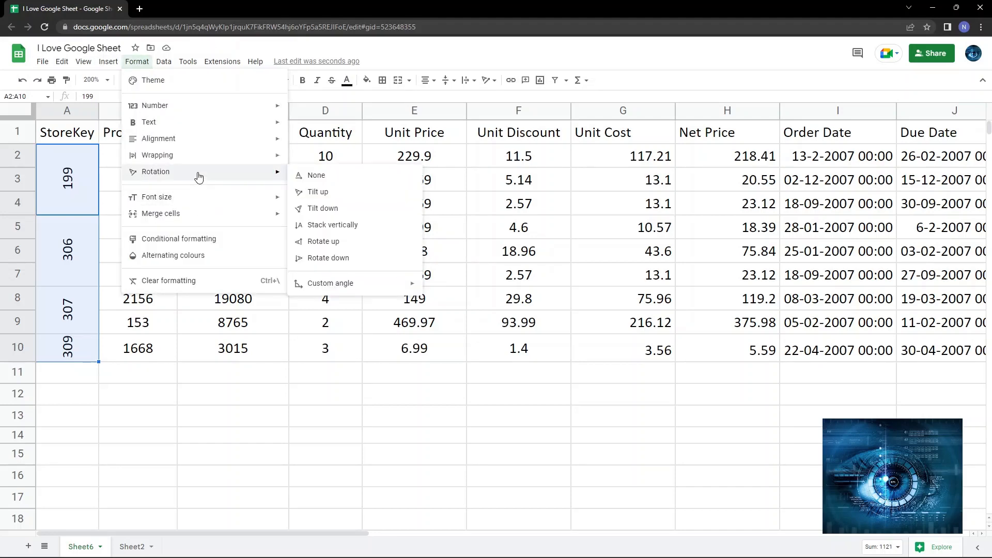
click(328, 261)
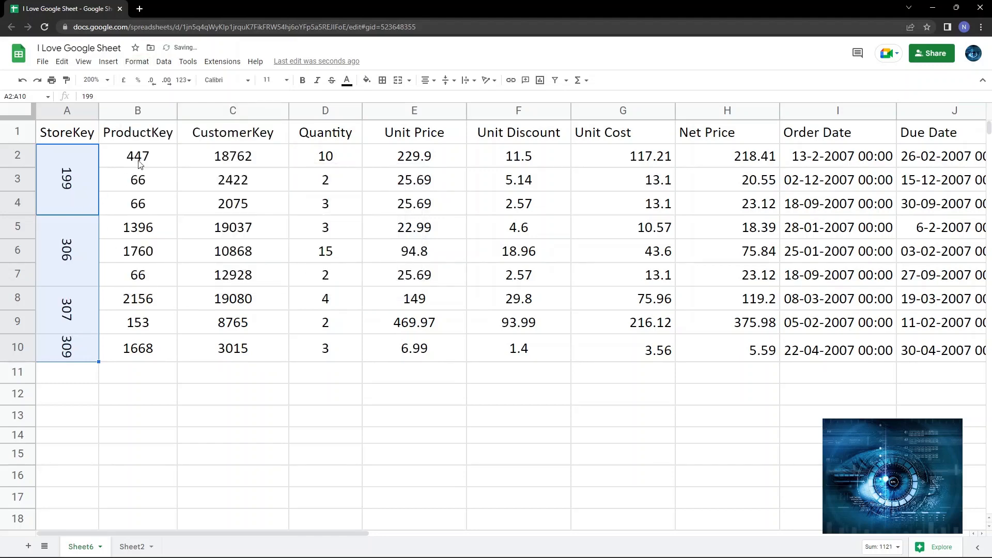
- Rotate the StoreKey values in A2:A10 by a custom angle of -75°
click(137, 63)
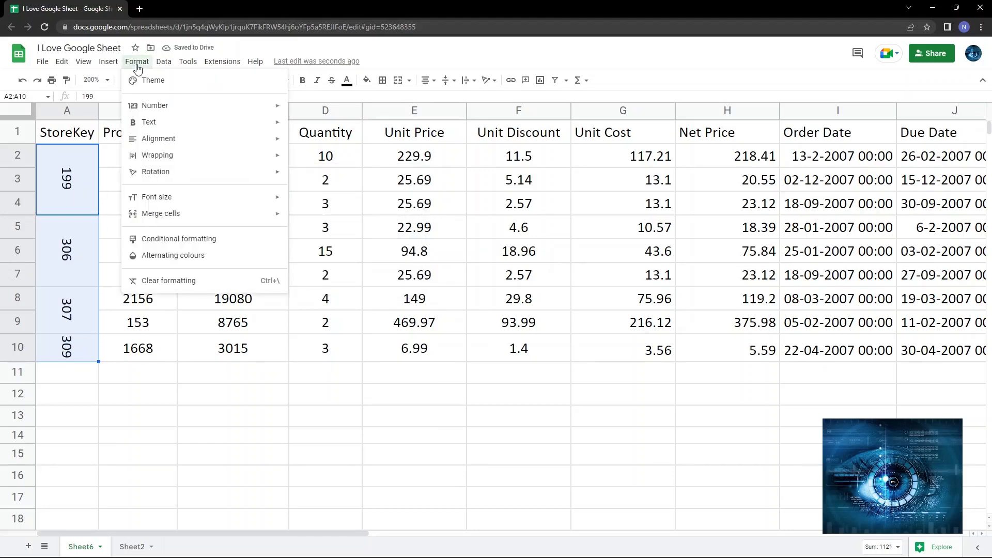
mouse_move(189, 177)
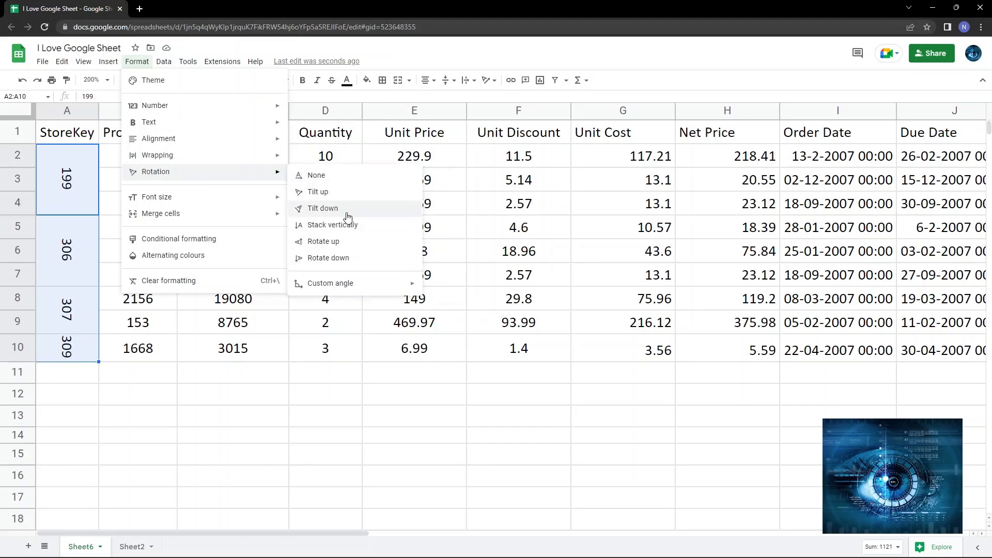
mouse_move(350, 283)
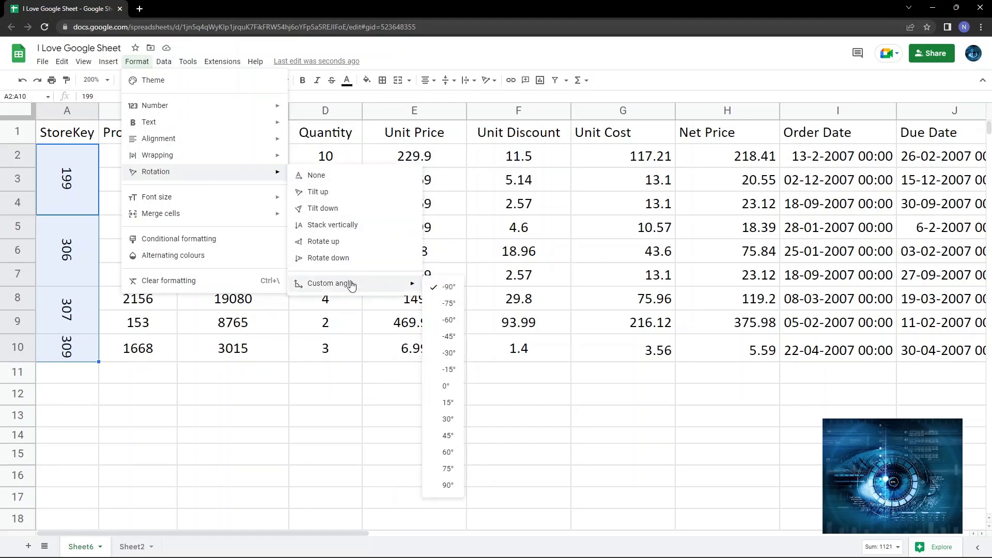
click(460, 309)
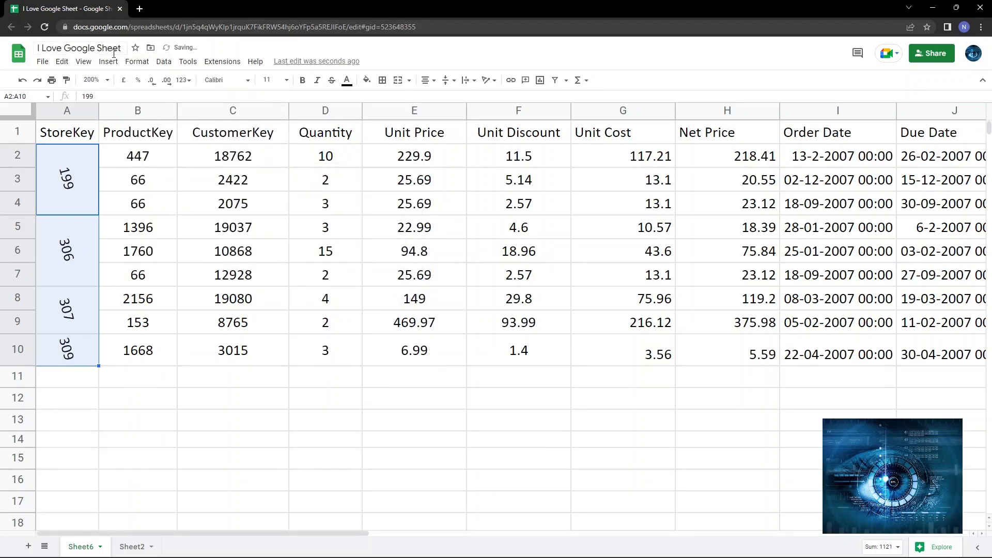
- Change the custom rotation angle of the StoreKey values in A2:A10 to -15°
click(137, 62)
mouse_move(219, 172)
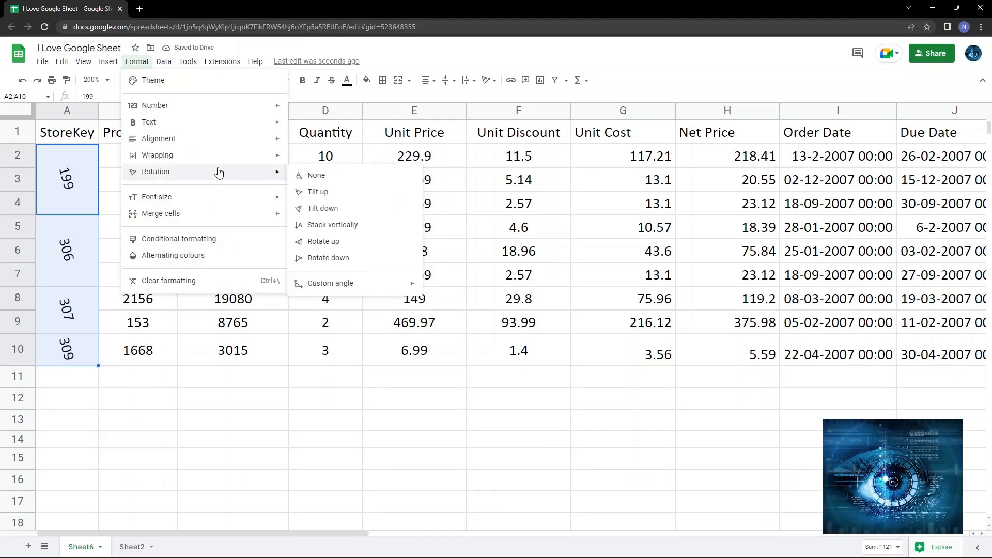
mouse_move(349, 284)
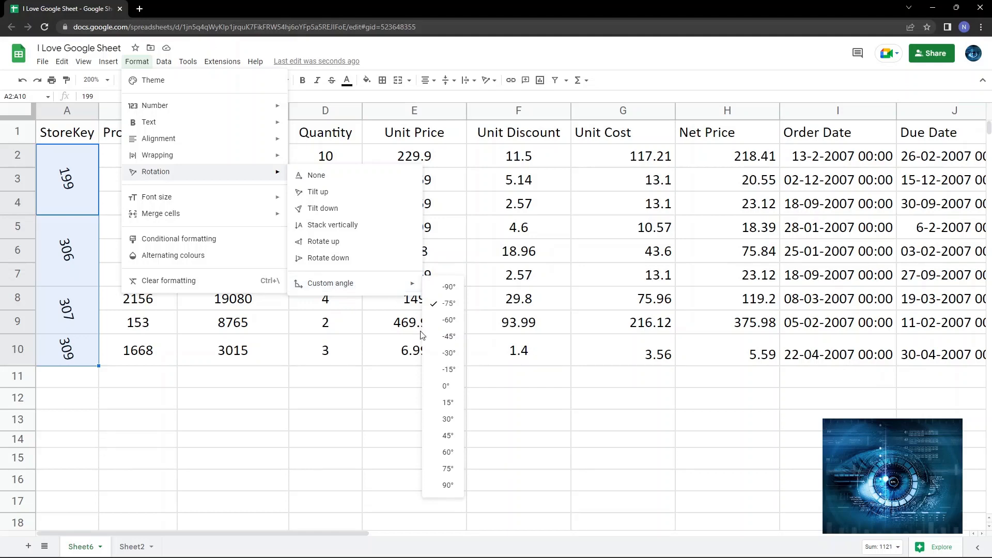
click(451, 371)
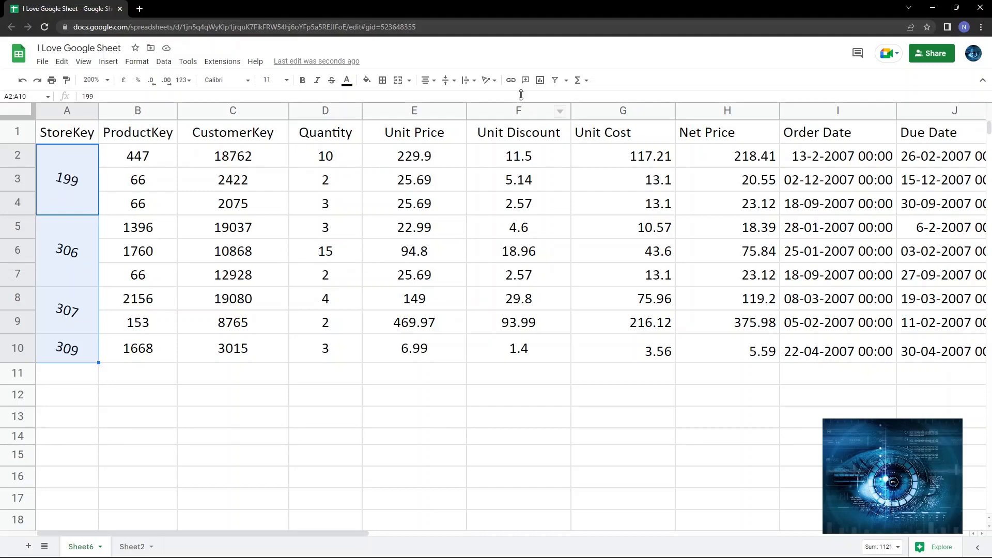
- Apply the Tilt up rotation to the StoreKey values in A2:A10, followed by Tilt down
click(499, 82)
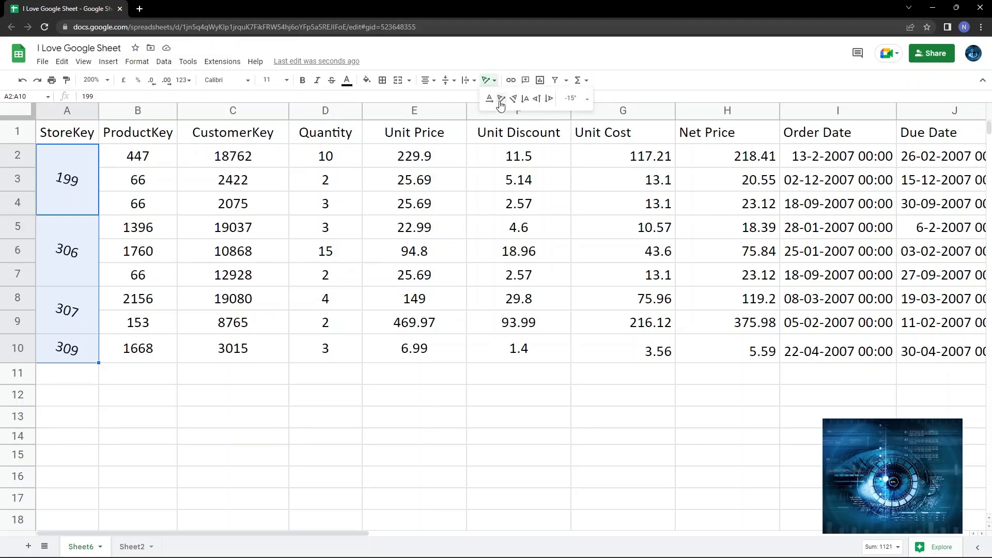
click(501, 99)
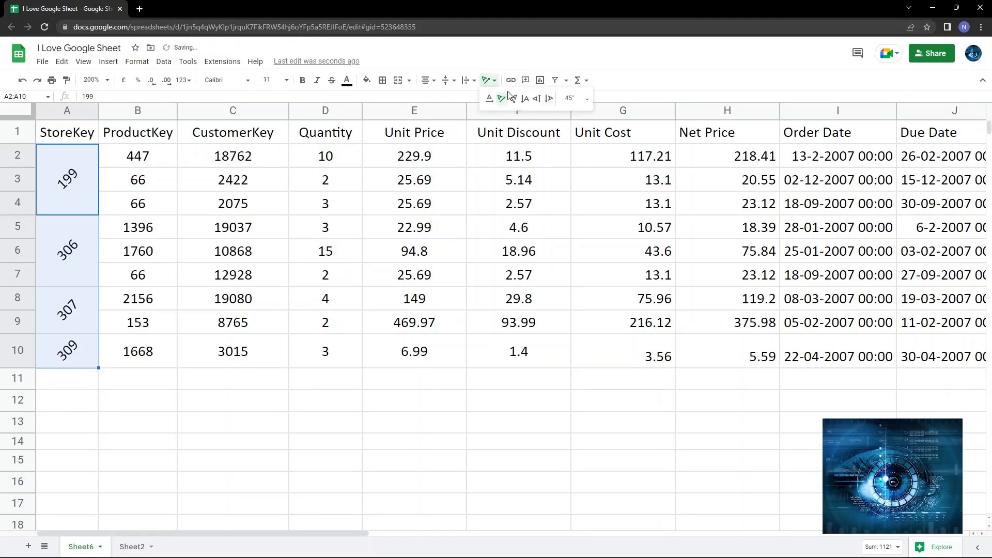
click(512, 99)
- Switch the rotation of the StoreKey values in A2:A10 to Rotate up, followed by Stack vertically
click(490, 80)
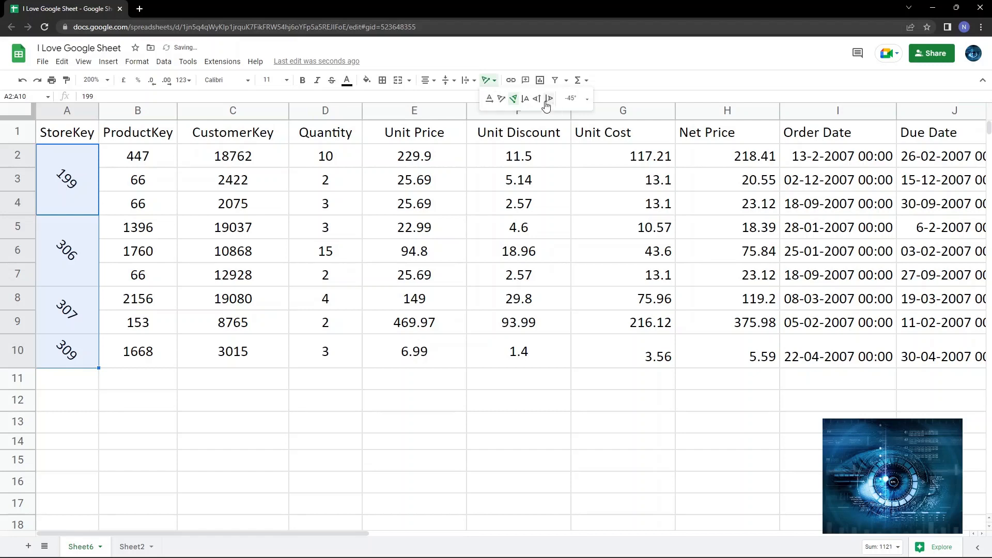
click(547, 101)
click(490, 81)
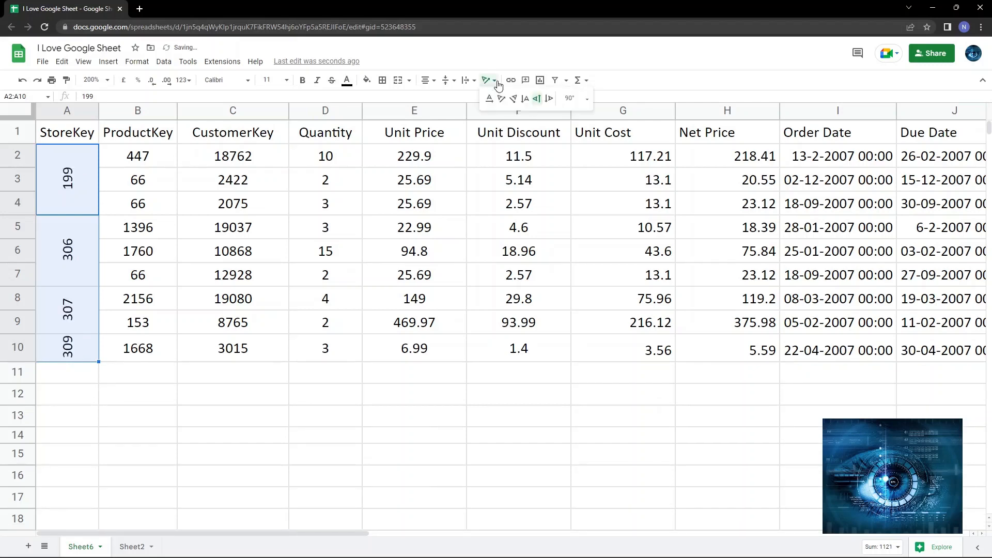
click(526, 99)
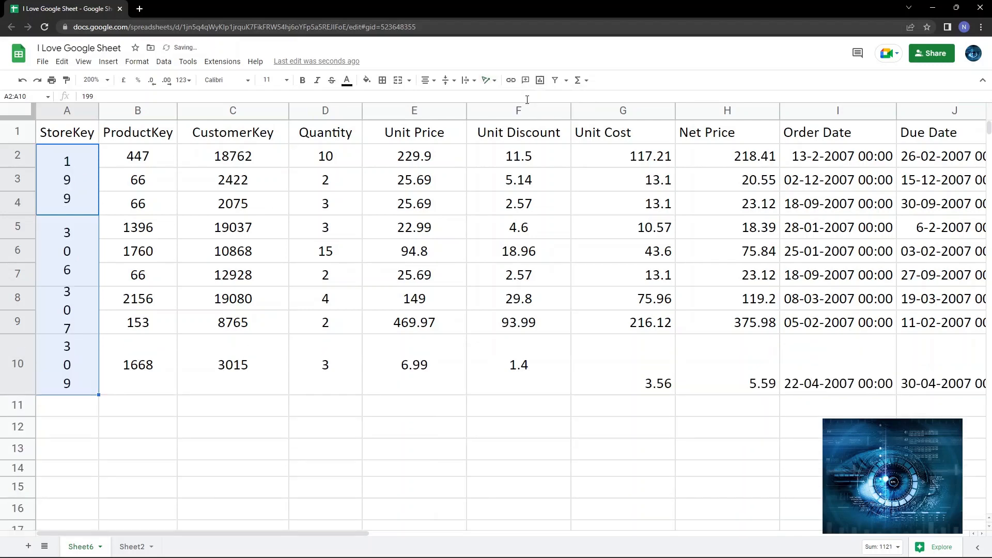
- Set the rotation angle of the StoreKey values in A2:A10 to -90°
click(495, 81)
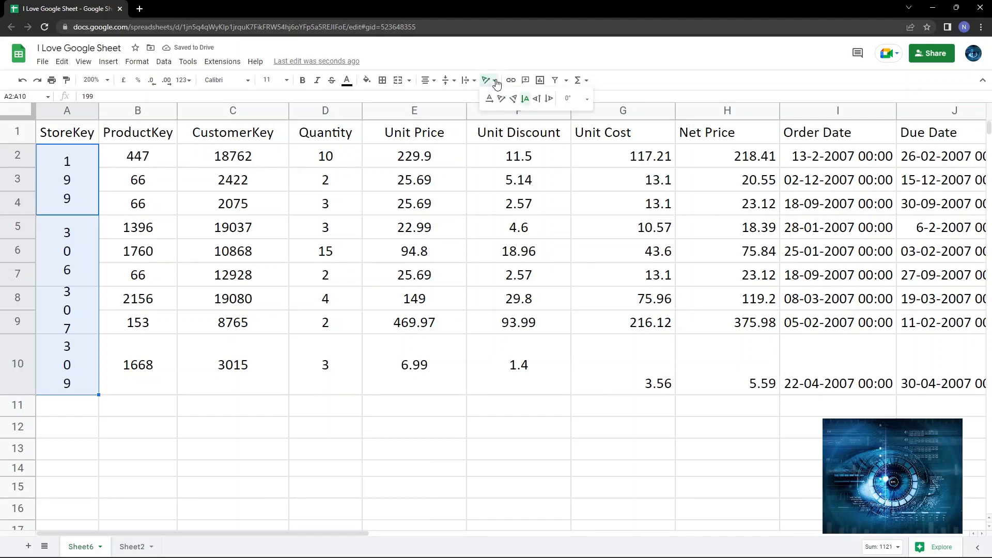
click(589, 100)
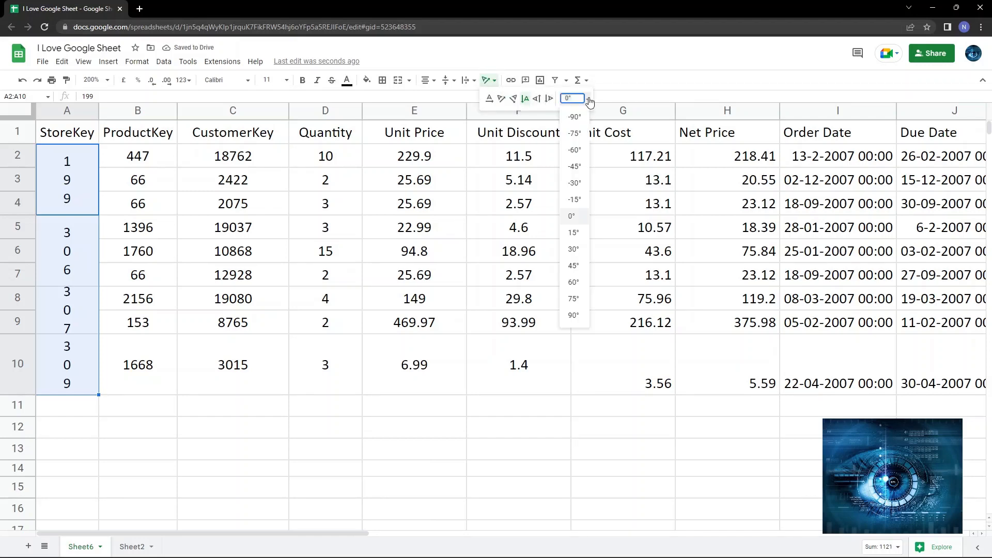
click(572, 117)
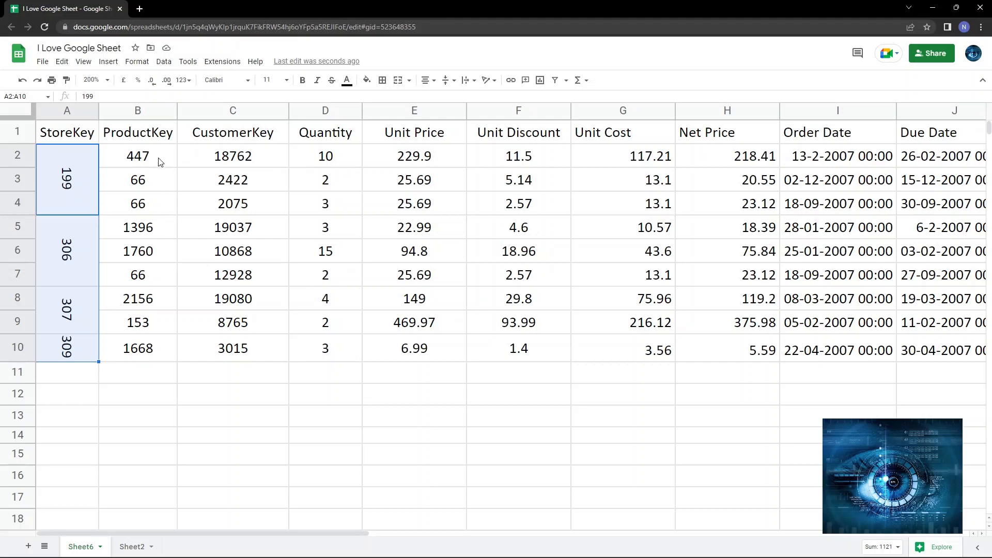
- Try the Tilt up rotation on the range B2:F10 and undo it
drag(160, 162, 482, 347)
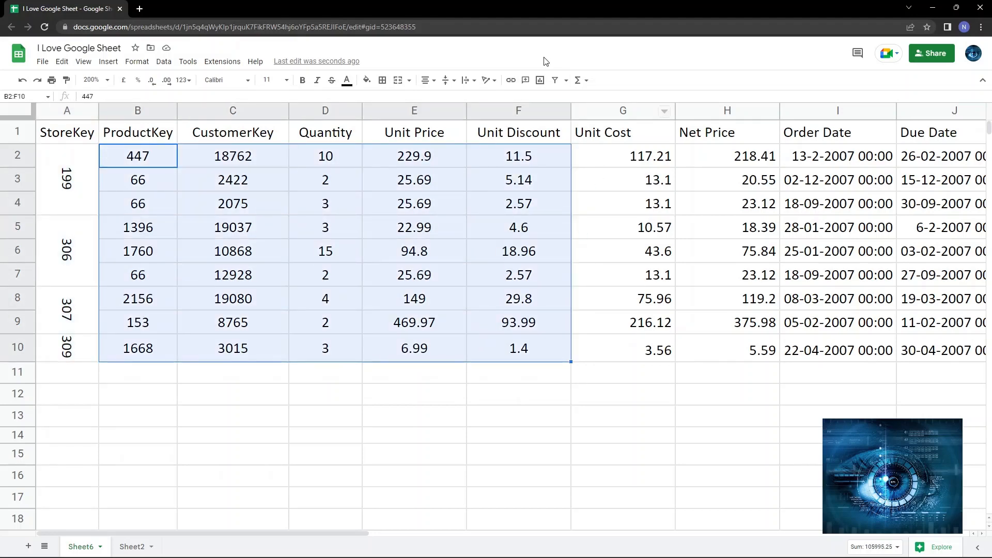
click(488, 81)
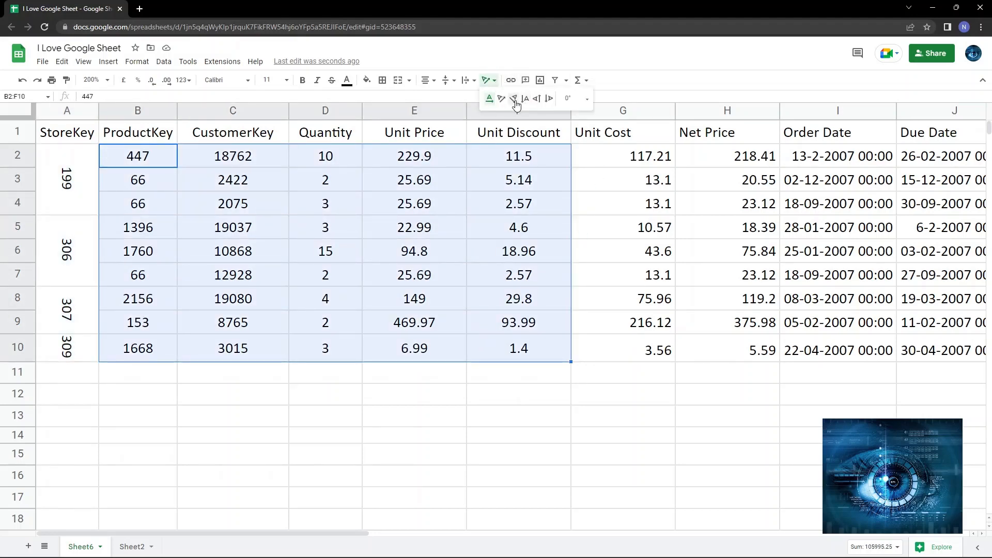
click(505, 104)
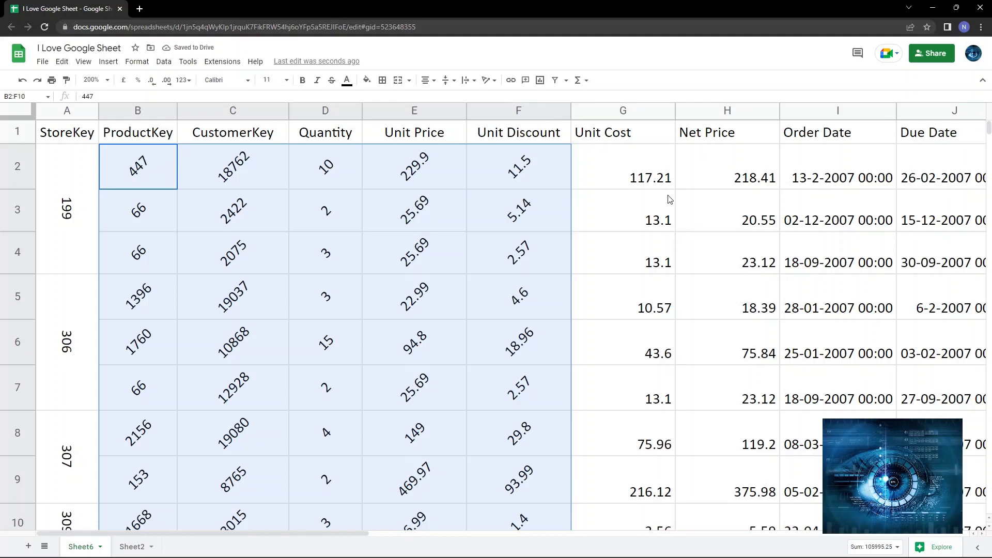
key(ctrl+z)
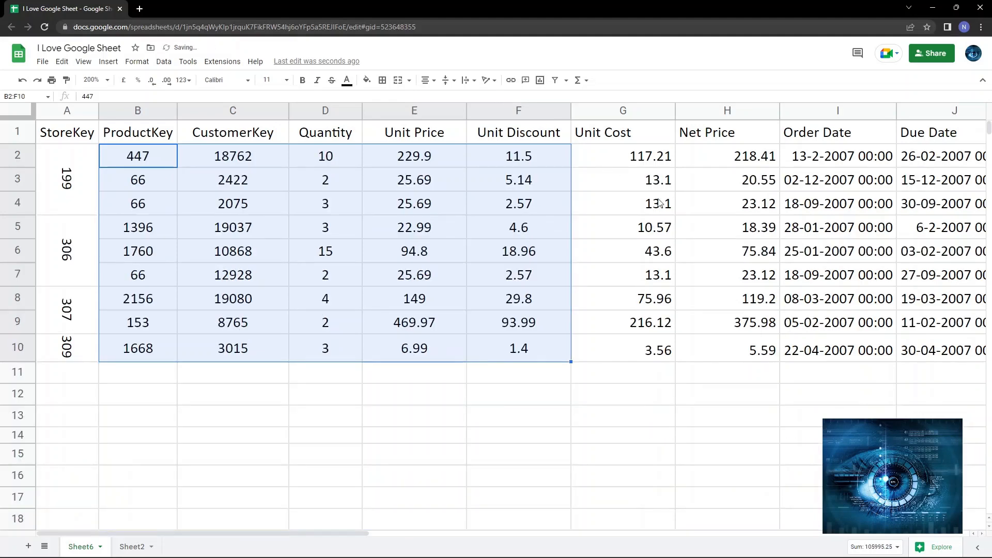
click(132, 227)
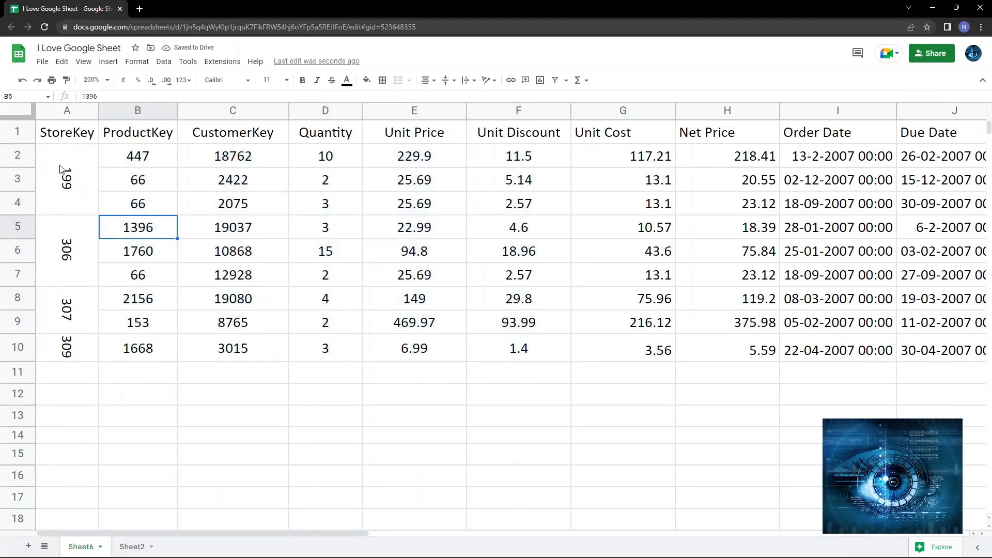
- Remove the text rotation from the StoreKey values in A2:A10 by setting it to None
click(66, 168)
shift+click(71, 349)
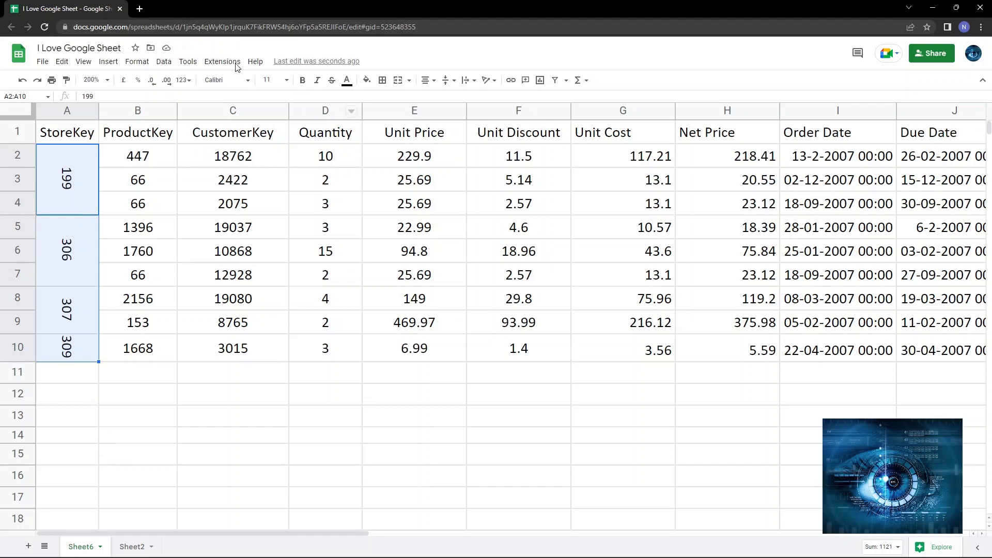
click(133, 62)
mouse_move(188, 172)
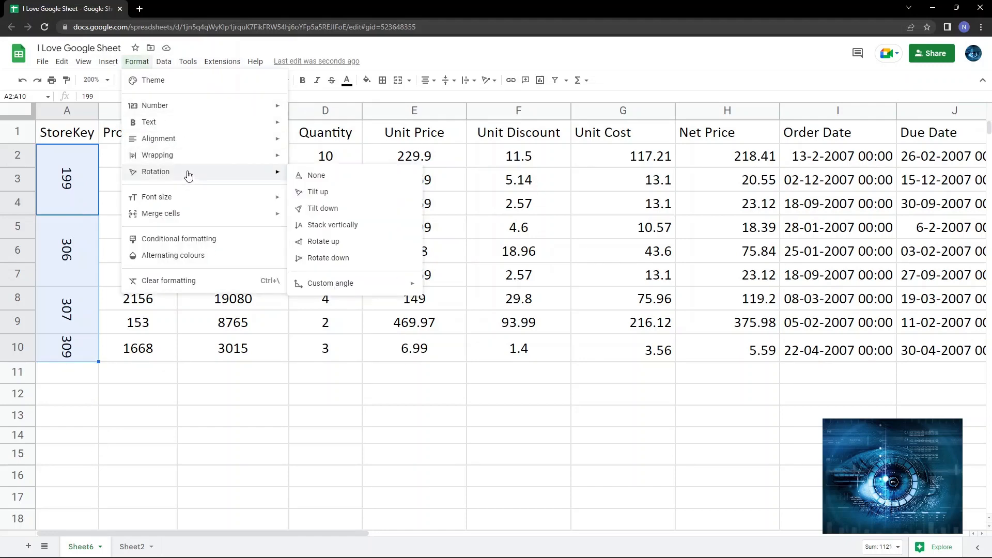
click(312, 177)
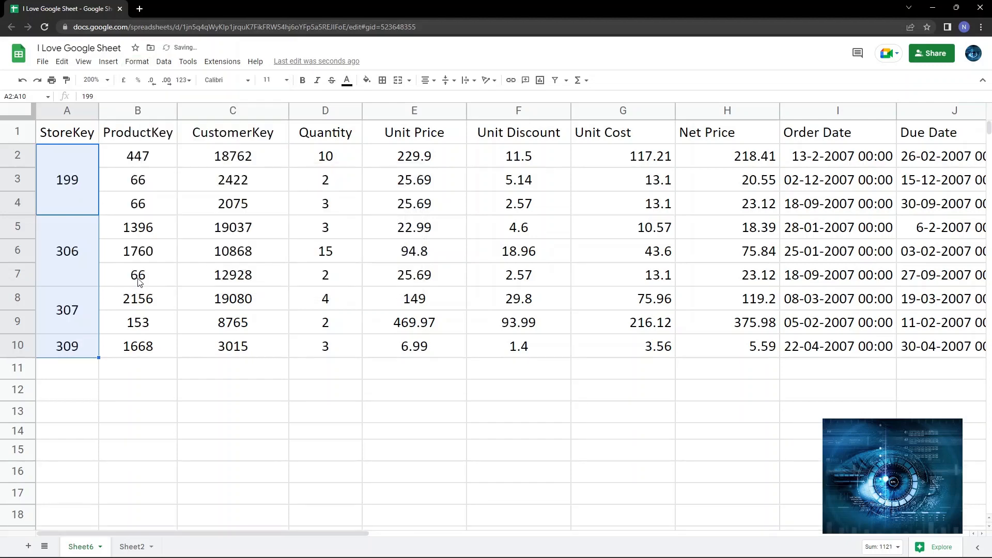